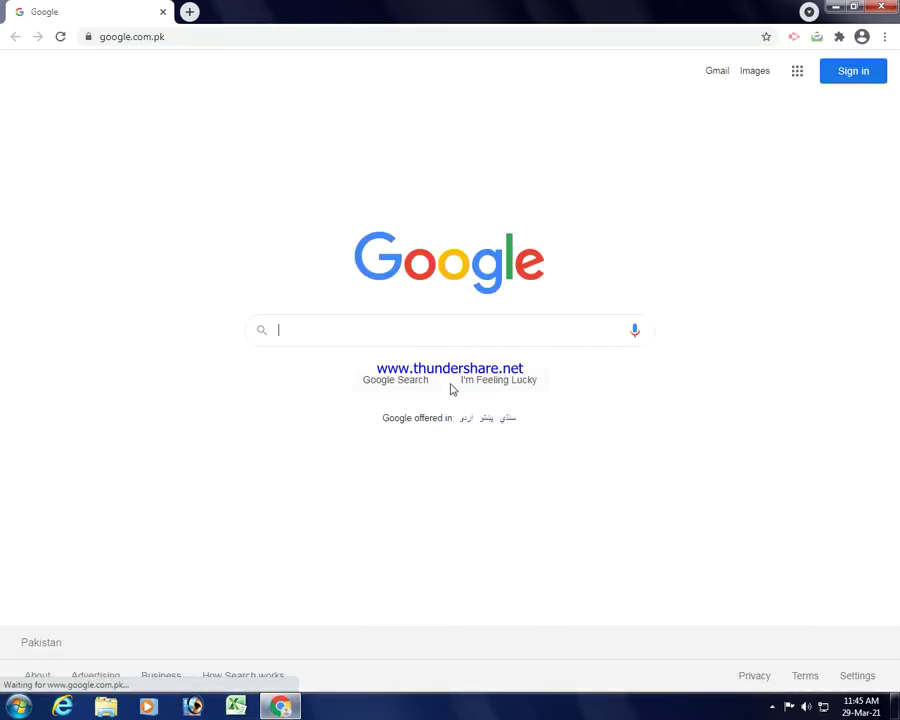
Search Google for 'zoom' to find the Zoom website.
{"action": "type", "text": "zoom"}
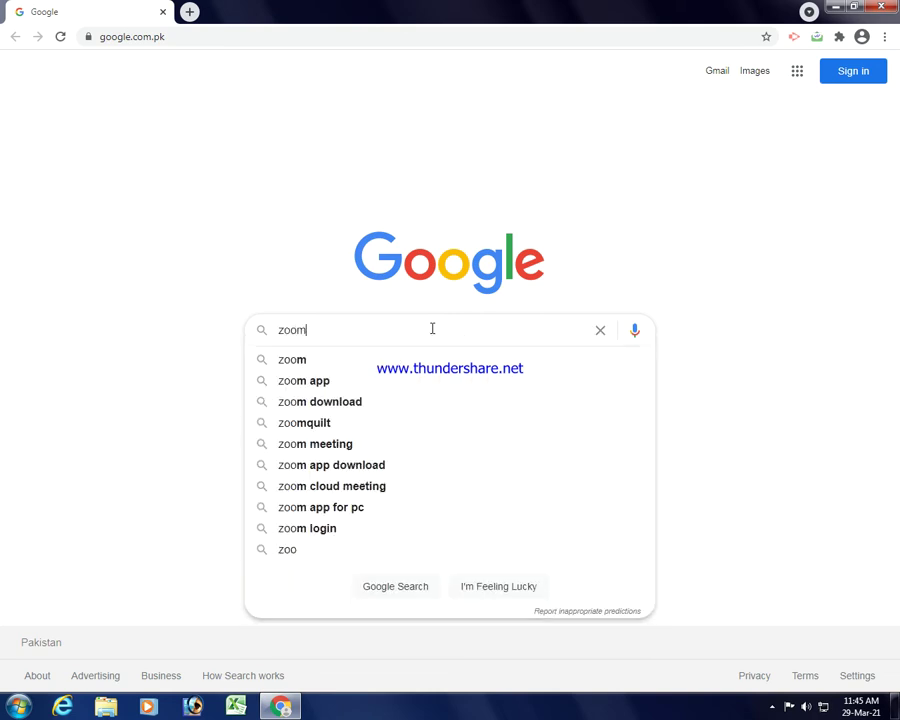
{"action": "key", "text": "Return"}
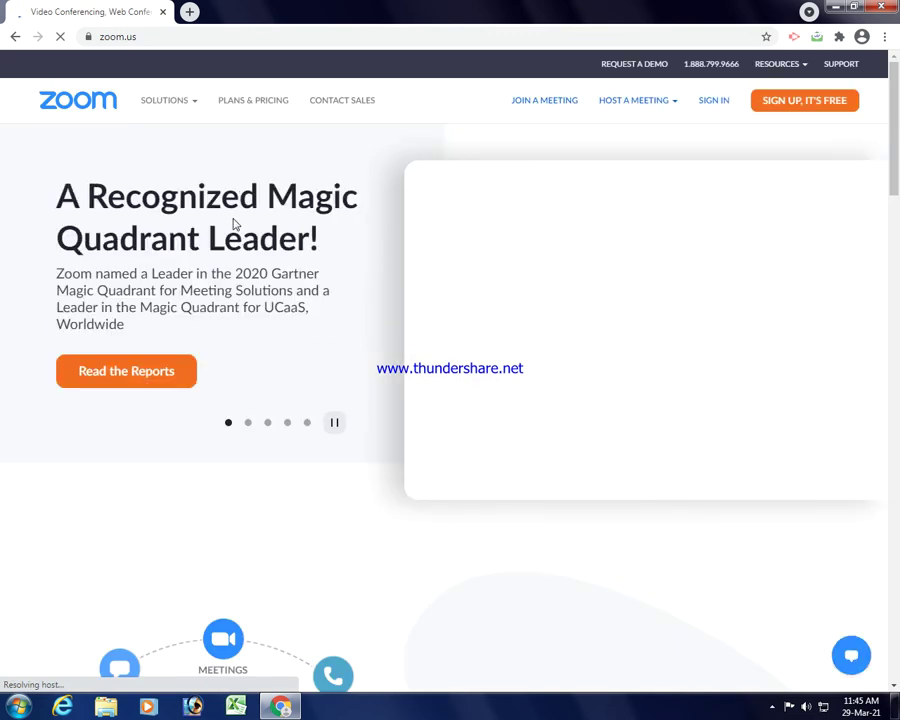
Start Zoom sign-in with Google, choosing to use a different Google account.
{"action": "left_click", "coordinate": [712, 101]}
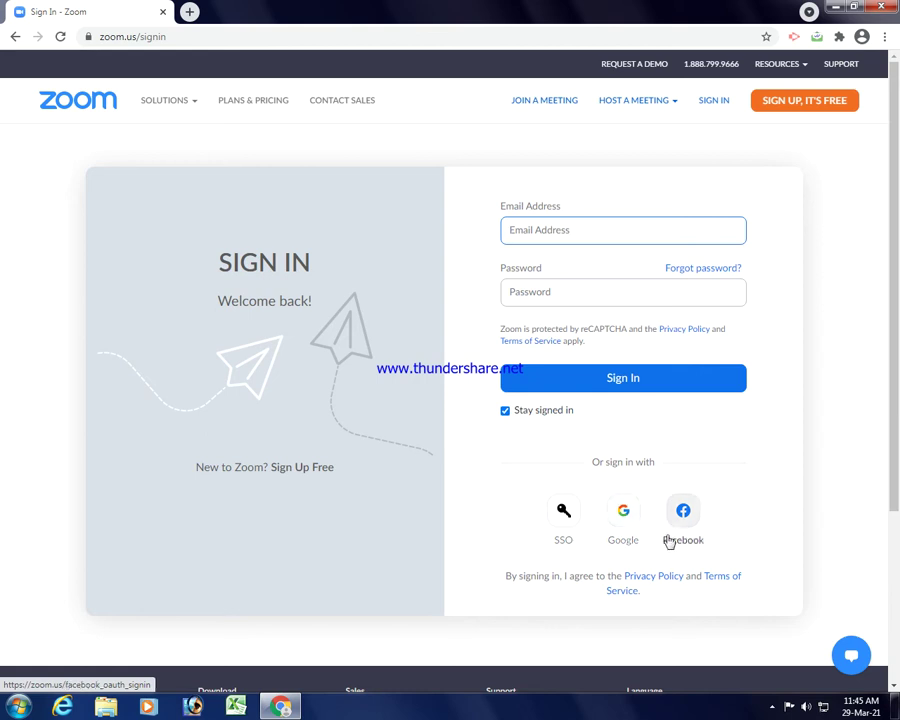
{"action": "left_click", "coordinate": [621, 515]}
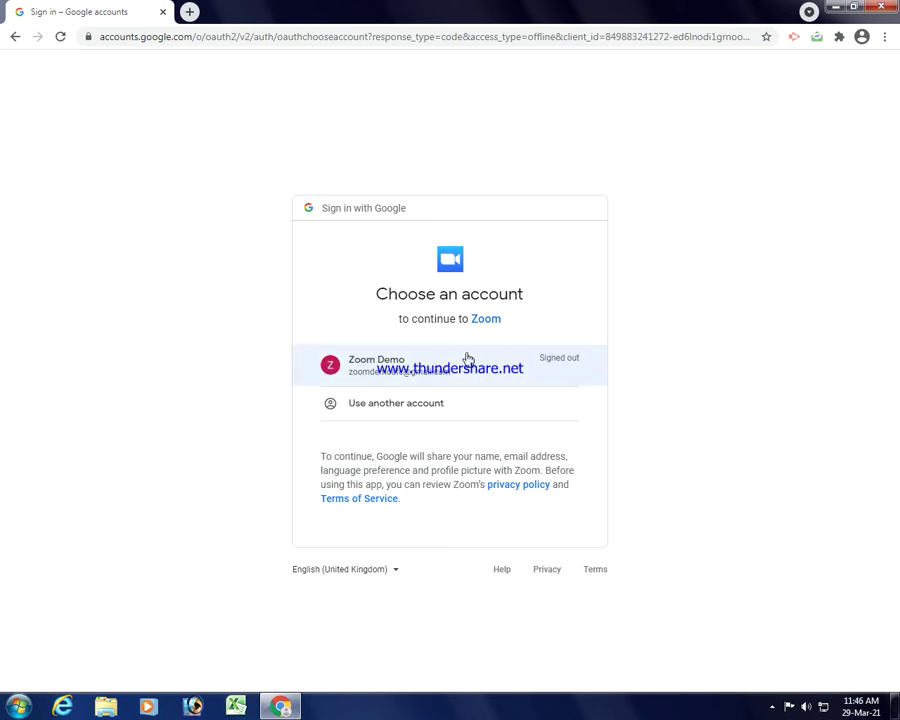
{"action": "left_click", "coordinate": [418, 410]}
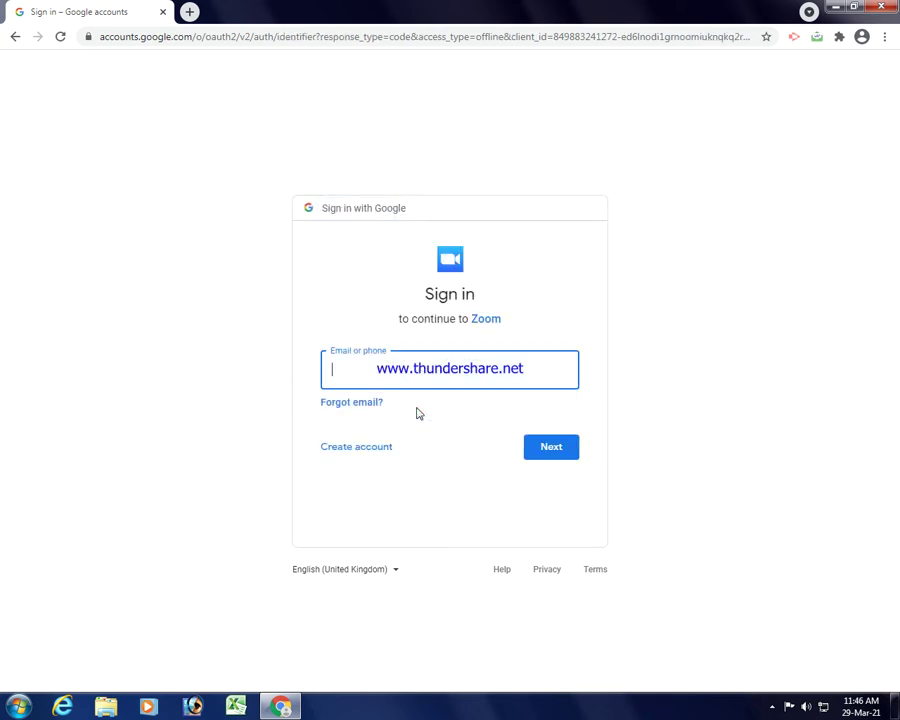
Enter the Google account's email address and then its password to sign in.
{"action": "left_click", "coordinate": [419, 377]}
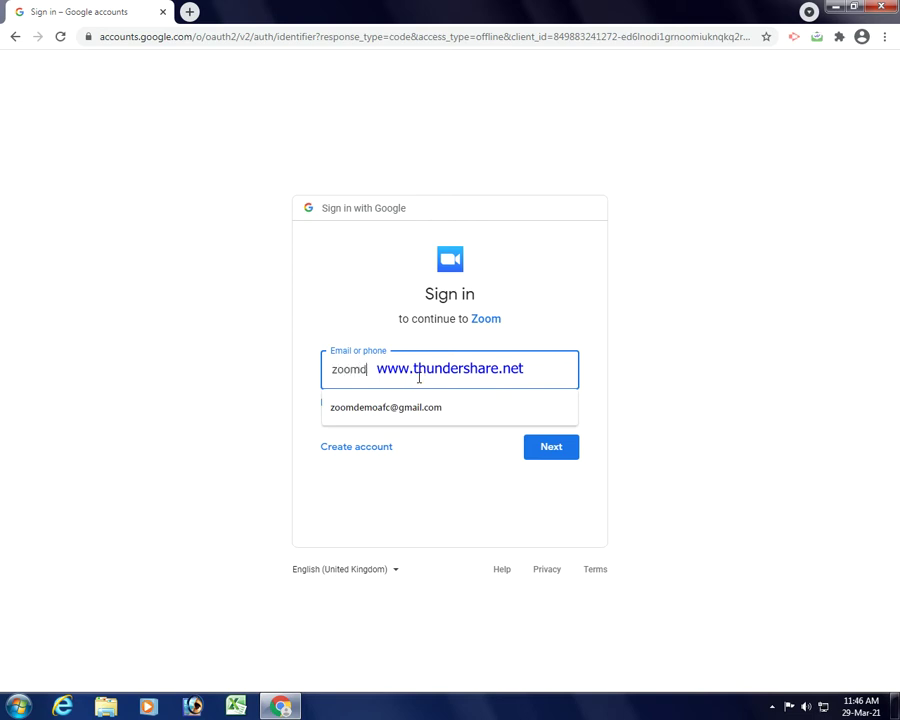
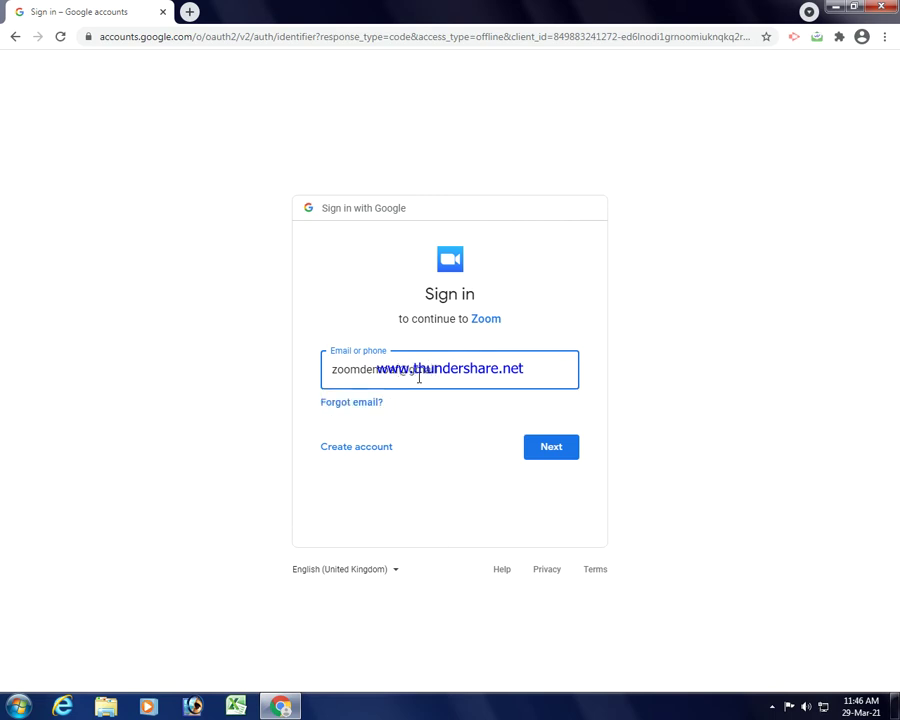
{"action": "key", "text": "Return"}
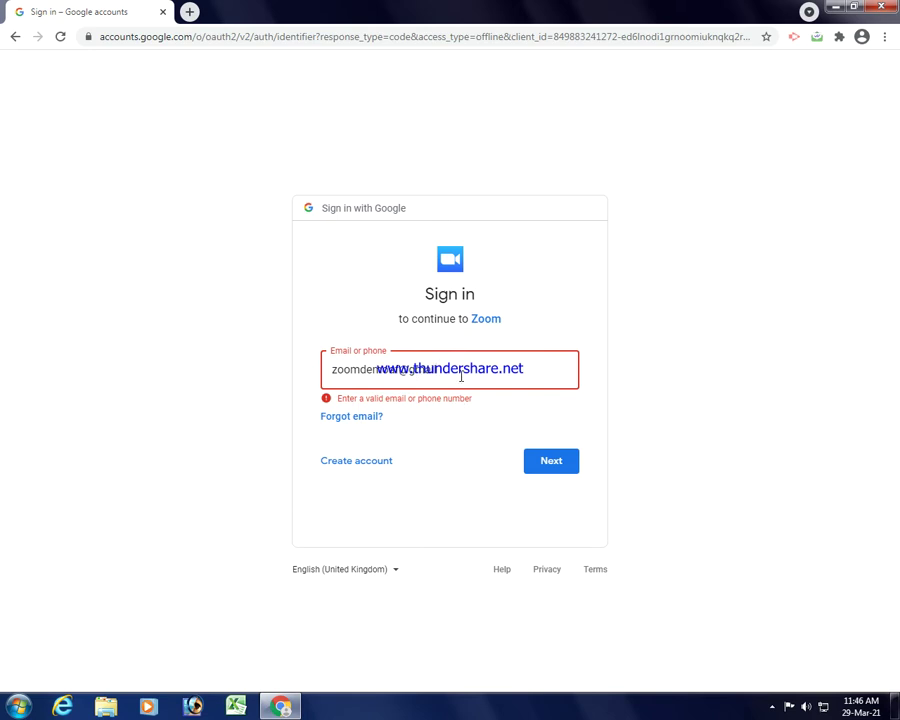
{"action": "type", "text": "m"}
{"action": "key", "text": "Return"}
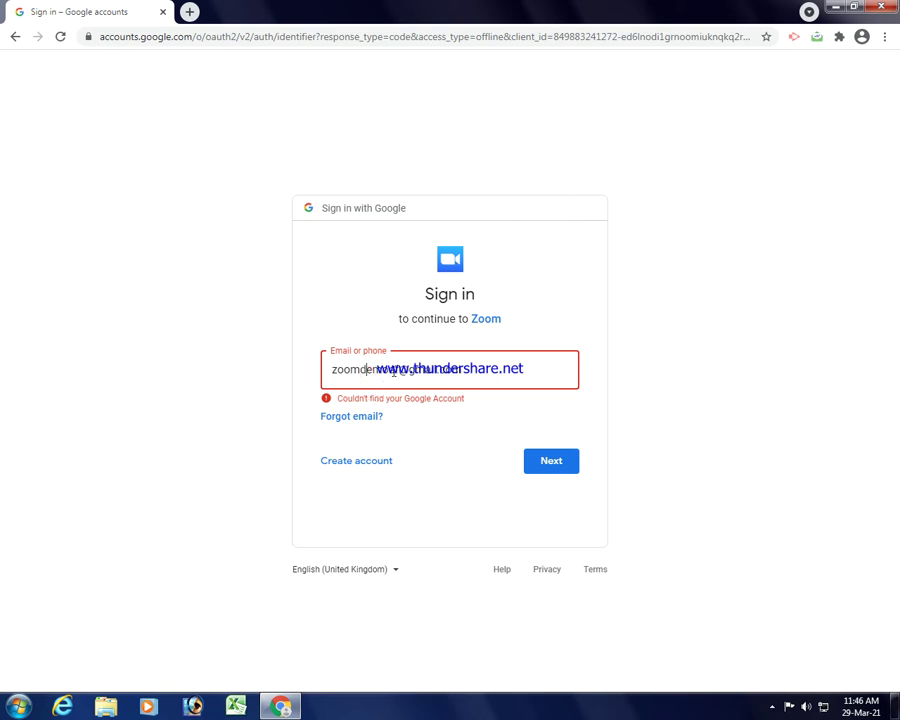
{"action": "left_click", "coordinate": [561, 464]}
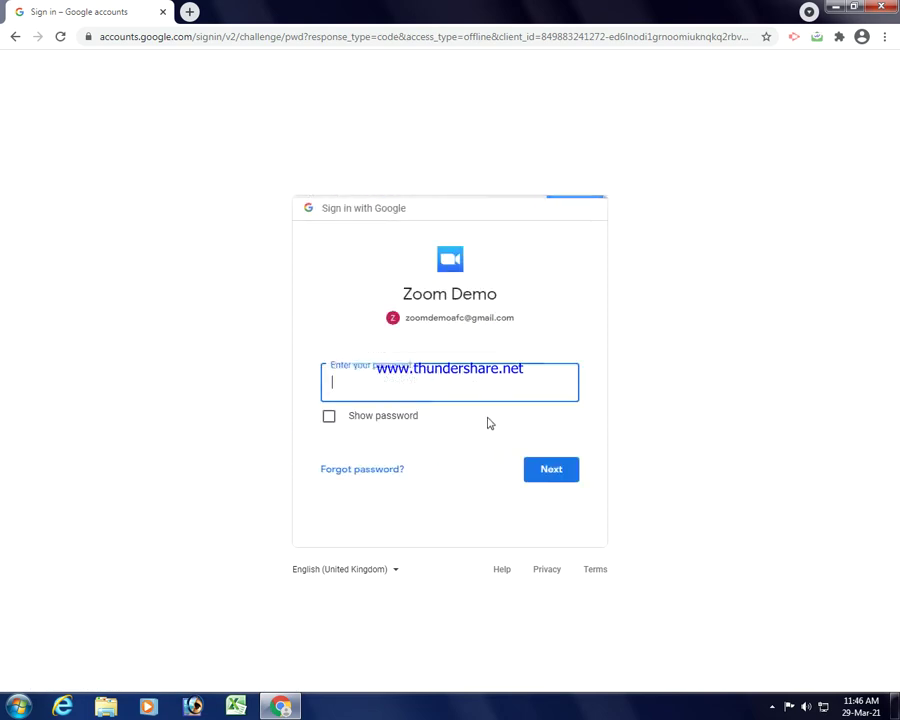
{"action": "type", "text": "***"}
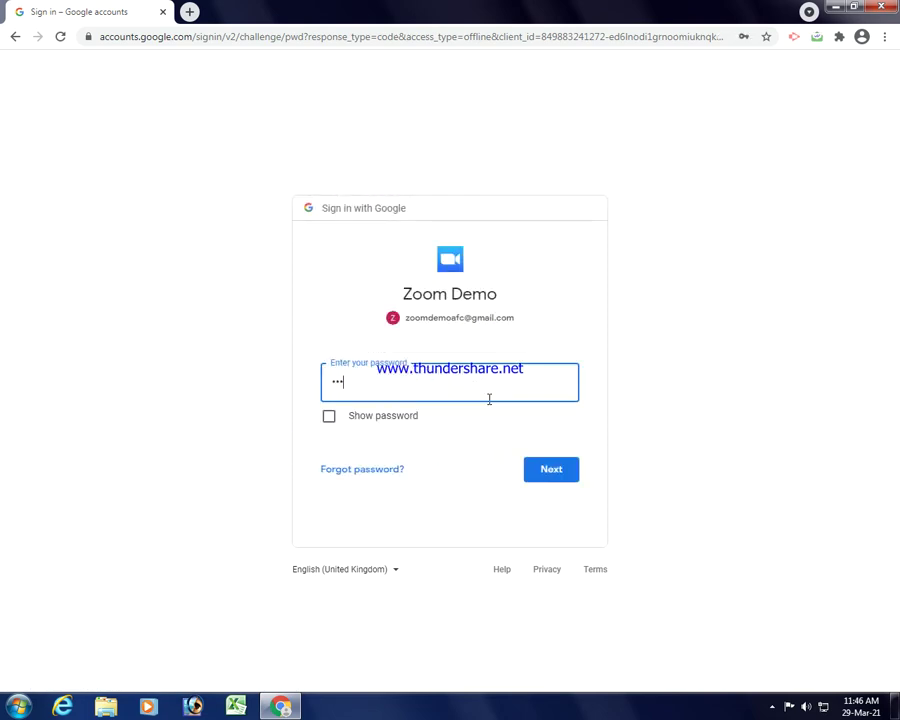
{"action": "key", "text": "Return"}
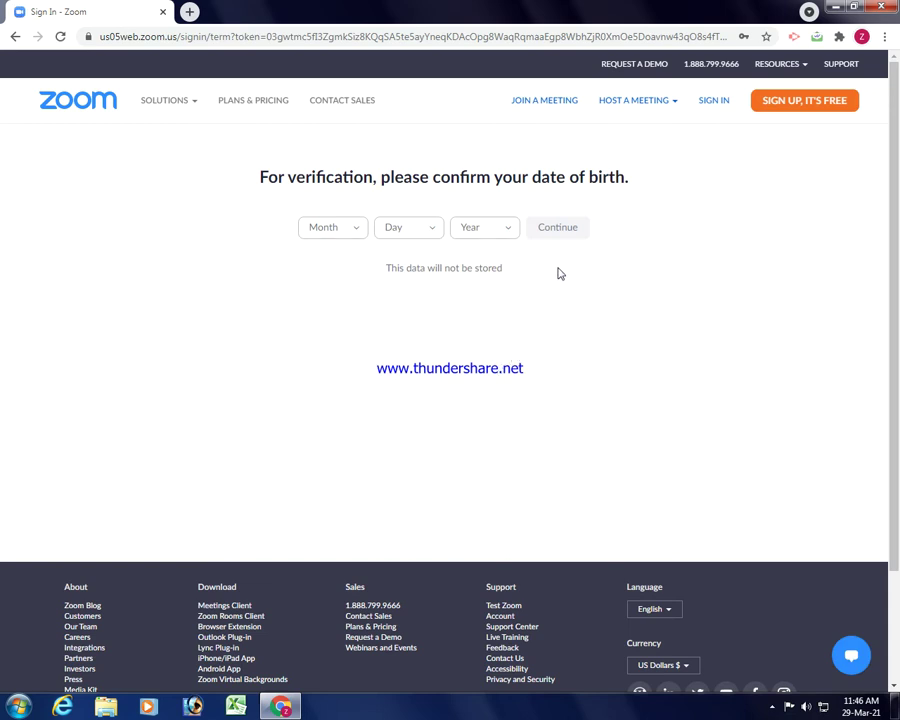
Choose the birth month and day in the date-of-birth verification dropdowns.
{"action": "left_click", "coordinate": [356, 232]}
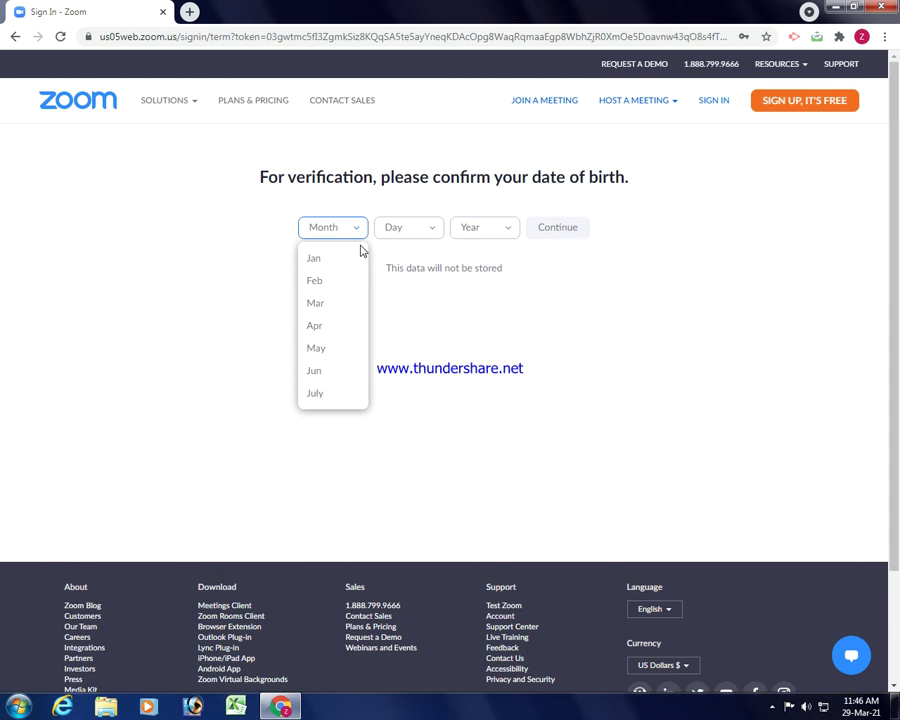
{"action": "left_click", "coordinate": [344, 401]}
{"action": "left_click", "coordinate": [427, 229]}
{"action": "scroll", "coordinate": [414, 330], "scroll_direction": "down", "scroll_amount": 3}
{"action": "left_click", "coordinate": [422, 312]}
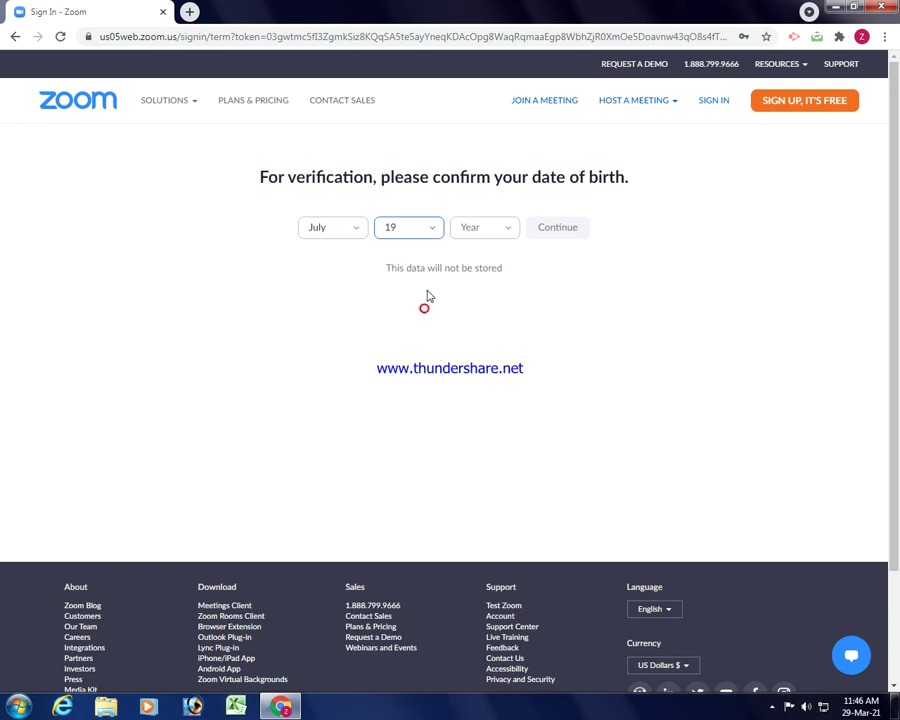
Pick the birth year, confirm the date of birth, and create the Zoom account.
{"action": "left_click", "coordinate": [508, 232]}
{"action": "scroll", "coordinate": [500, 352], "scroll_direction": "down", "scroll_amount": 10}
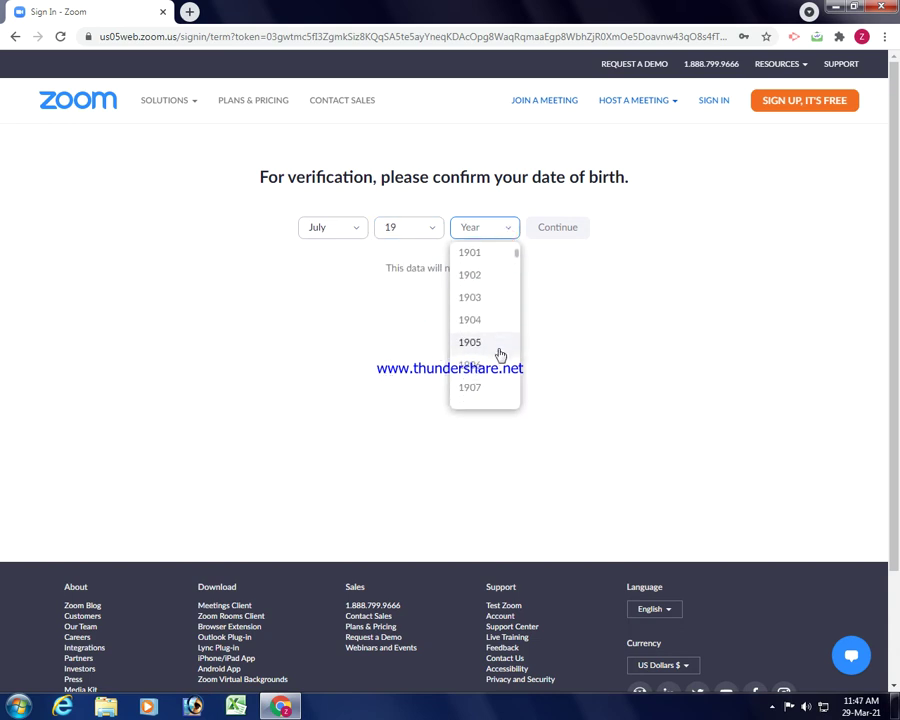
{"action": "scroll", "coordinate": [500, 355], "scroll_direction": "down", "scroll_amount": 16}
{"action": "scroll", "coordinate": [500, 355], "scroll_direction": "up", "scroll_amount": 5}
{"action": "scroll", "coordinate": [497, 354], "scroll_direction": "up", "scroll_amount": 4}
{"action": "scroll", "coordinate": [497, 354], "scroll_direction": "down", "scroll_amount": 2}
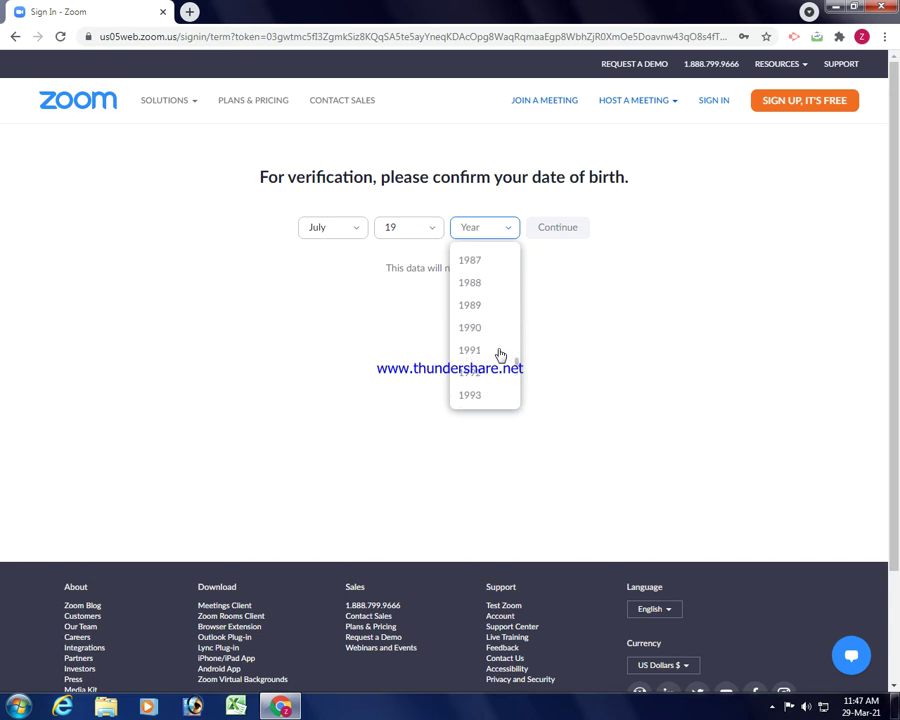
{"action": "scroll", "coordinate": [494, 385], "scroll_direction": "down", "scroll_amount": 1}
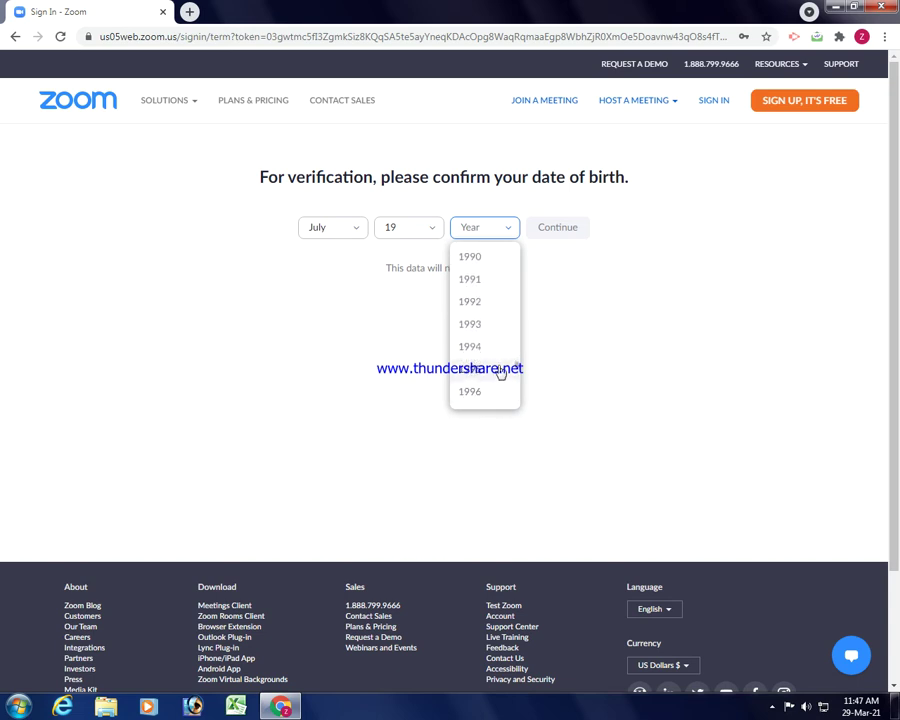
{"action": "left_click", "coordinate": [500, 369]}
{"action": "left_click", "coordinate": [553, 230]}
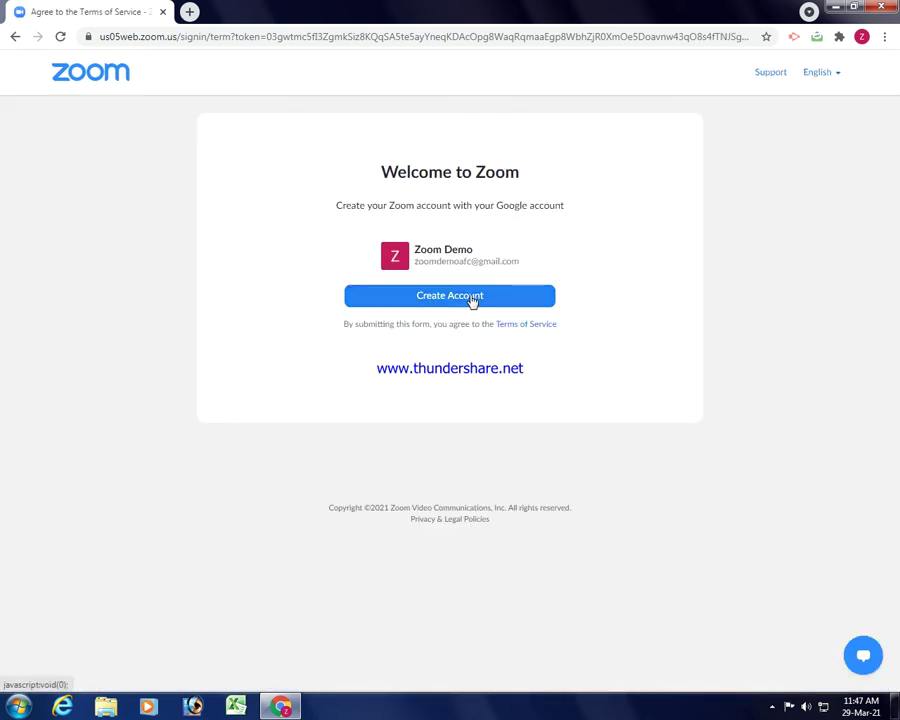
{"action": "left_click", "coordinate": [473, 298]}
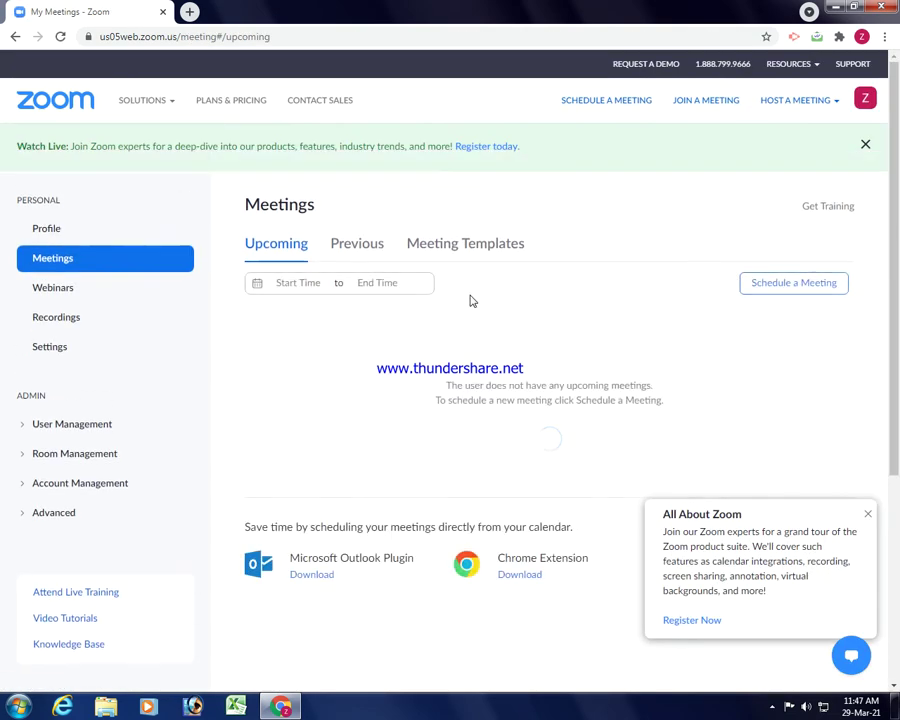
Dismiss the welcome popup, open My Profile, and edit the first and last name.
{"action": "left_click", "coordinate": [867, 514]}
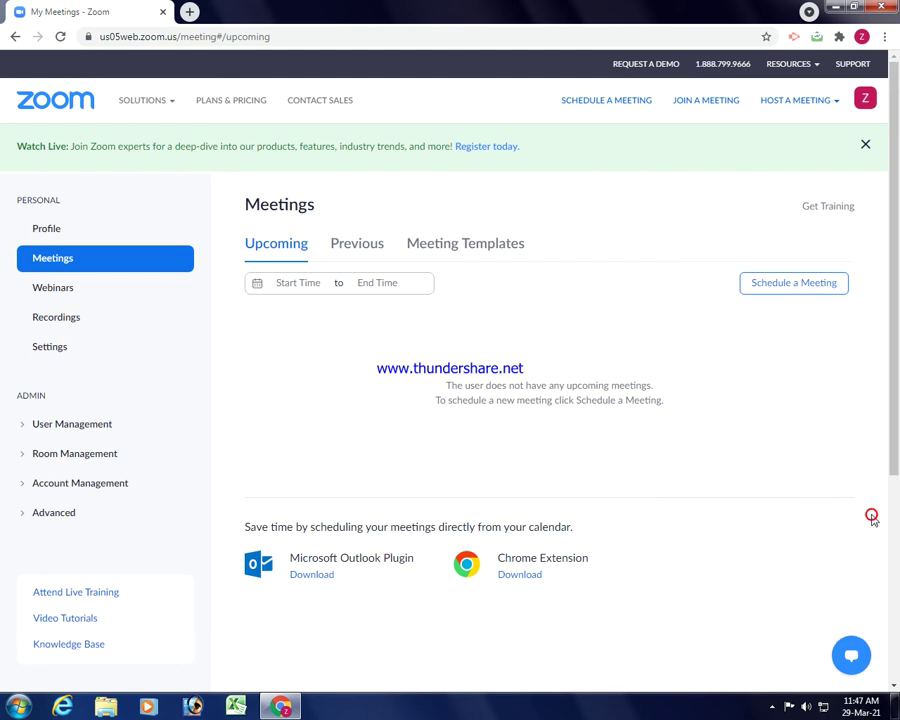
{"action": "left_click", "coordinate": [56, 232]}
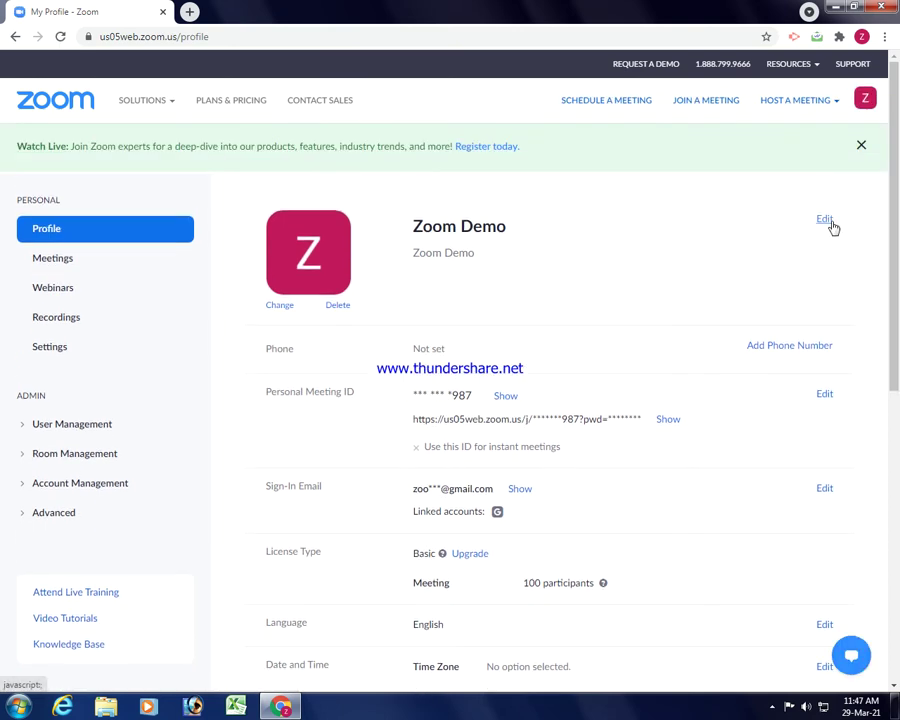
{"action": "left_click", "coordinate": [826, 220]}
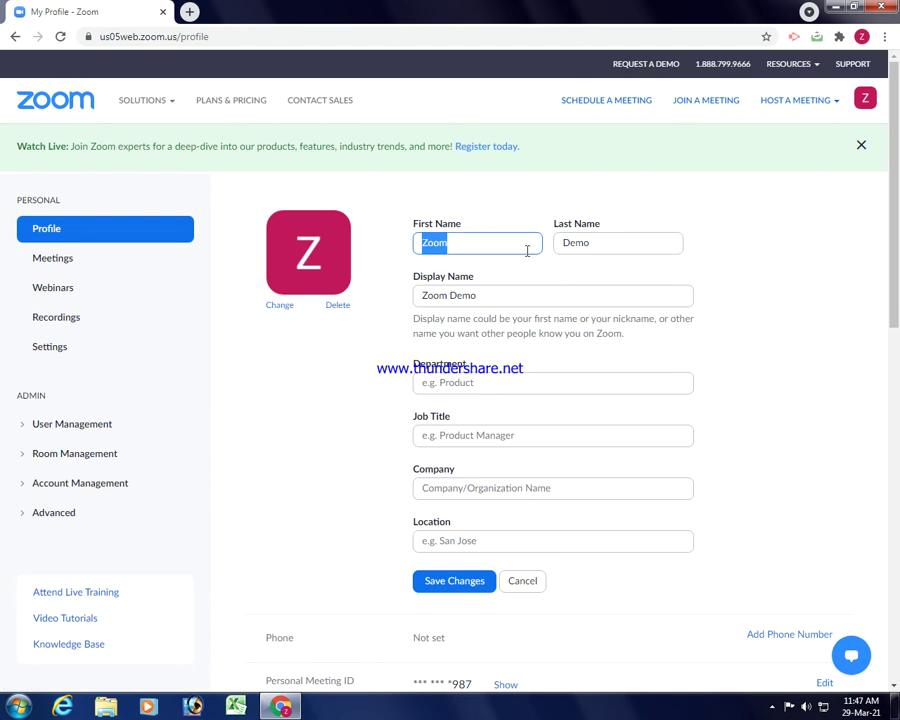
{"action": "left_click_drag", "start_coordinate": [468, 240], "coordinate": [406, 254]}
{"action": "type", "text": "1036"}
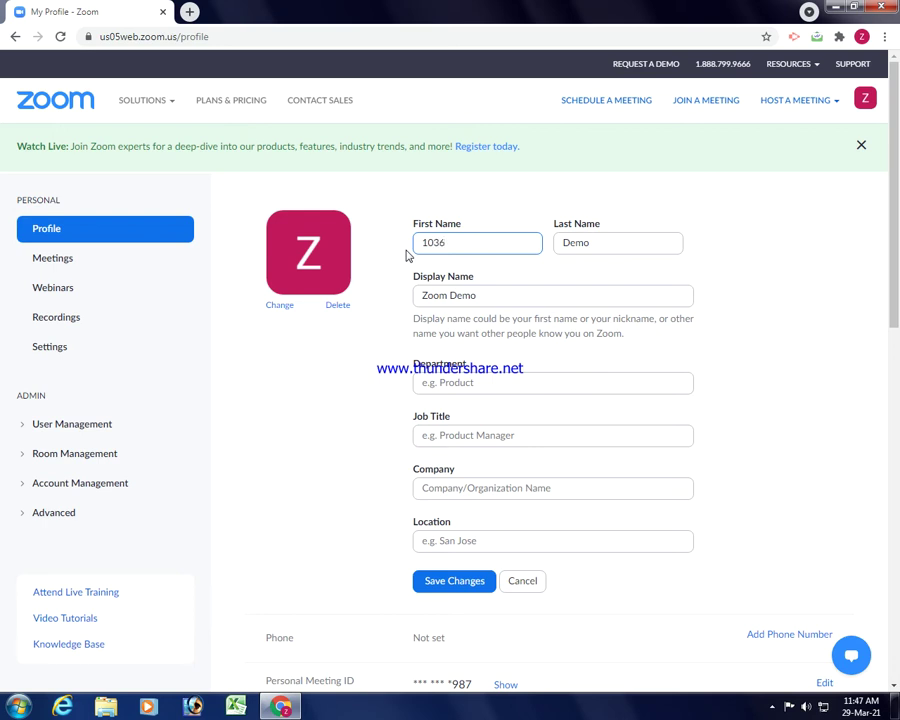
{"action": "key", "text": "Tab"}
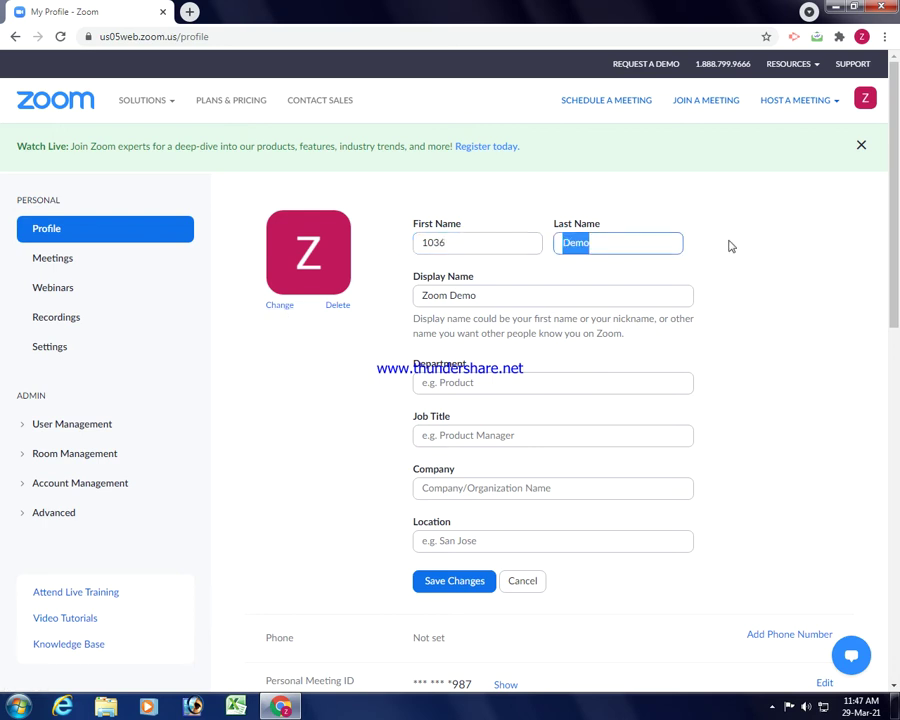
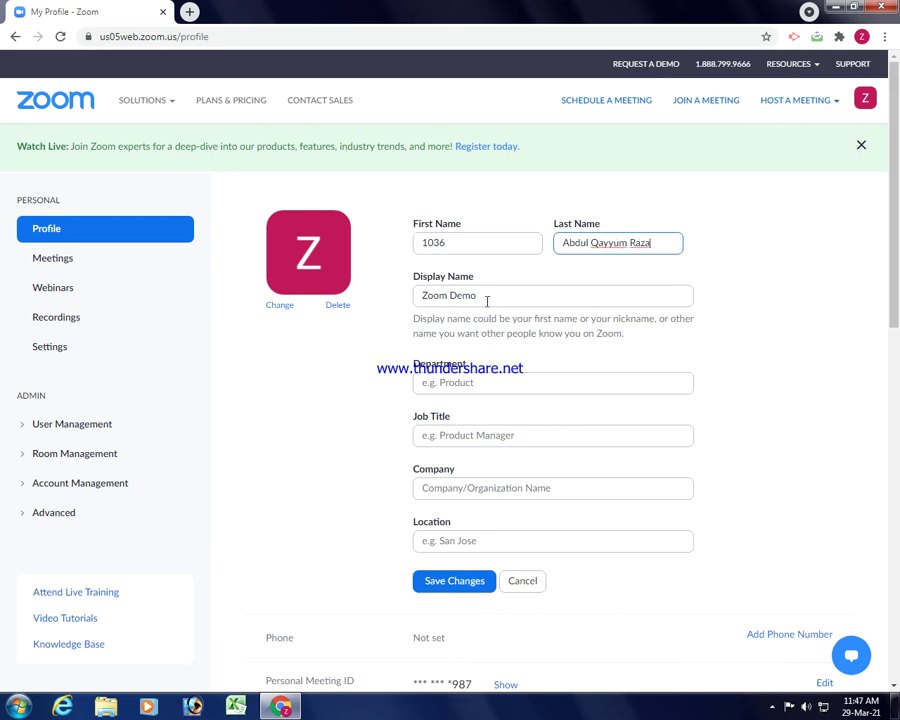
Set the display name to the first and last name, save the profile, and close the browser.
{"action": "left_click", "coordinate": [485, 297]}
{"action": "left_click_drag", "start_coordinate": [475, 240], "coordinate": [400, 246]}
{"action": "key", "text": "ctrl+c"}
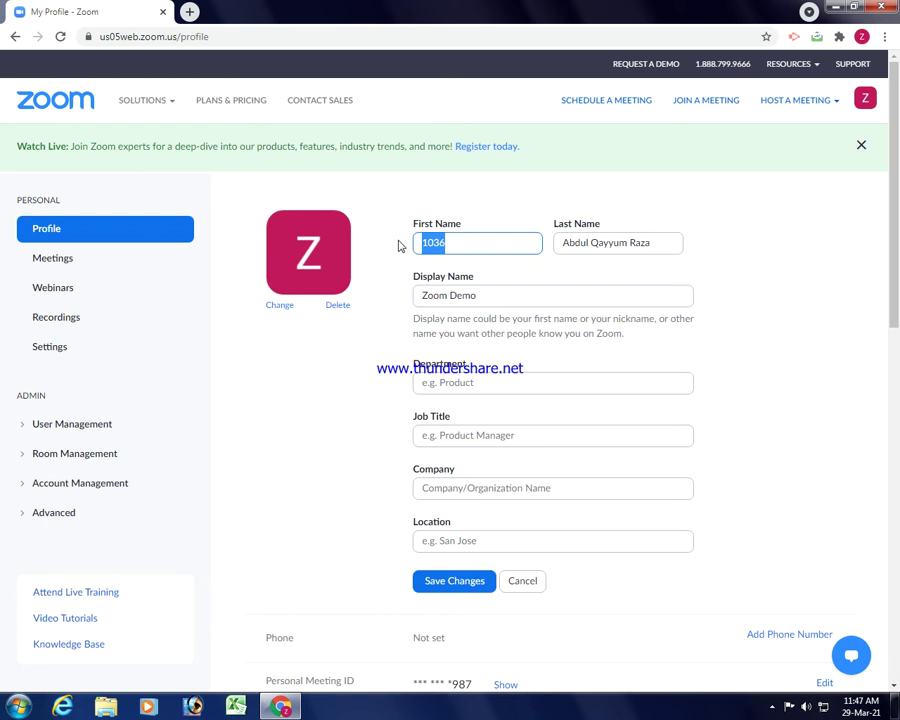
{"action": "triple_click", "coordinate": [462, 296]}
{"action": "key", "text": "ctrl+v"}
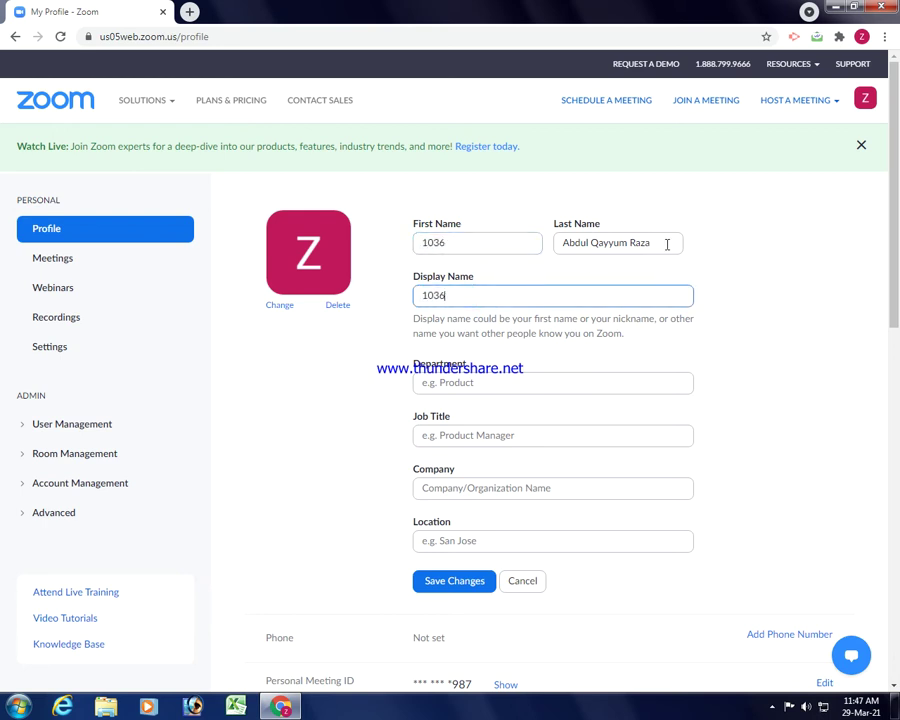
{"action": "left_click_drag", "start_coordinate": [665, 240], "coordinate": [535, 244]}
{"action": "key", "text": "ctrl+c"}
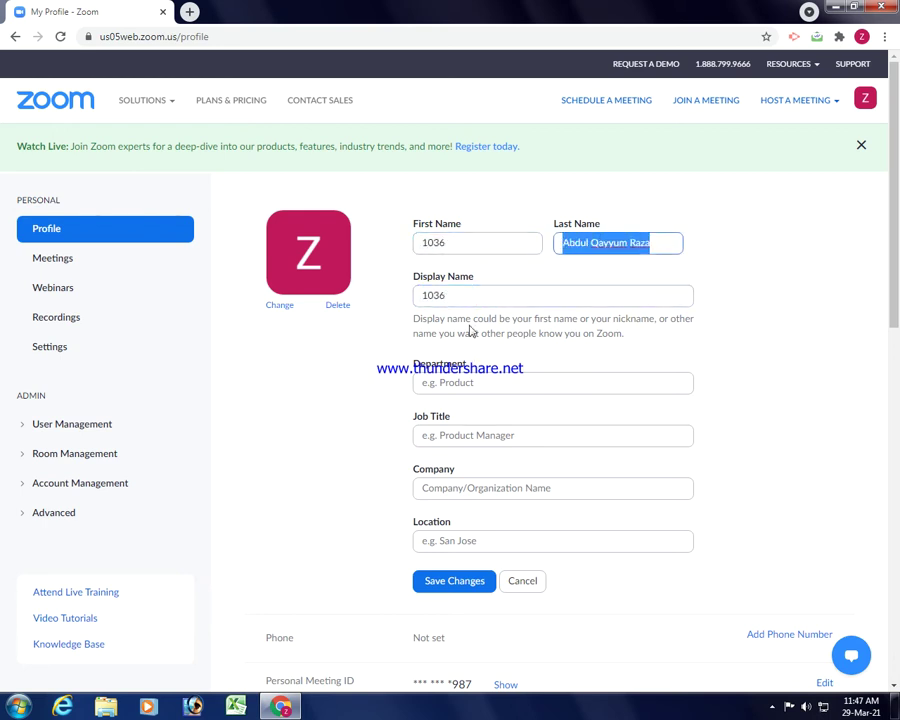
{"action": "left_click", "coordinate": [469, 298]}
{"action": "key", "text": "ctrl+v"}
{"action": "scroll", "coordinate": [474, 336], "scroll_direction": "down", "scroll_amount": 3}
{"action": "scroll", "coordinate": [457, 330], "scroll_direction": "up", "scroll_amount": 3}
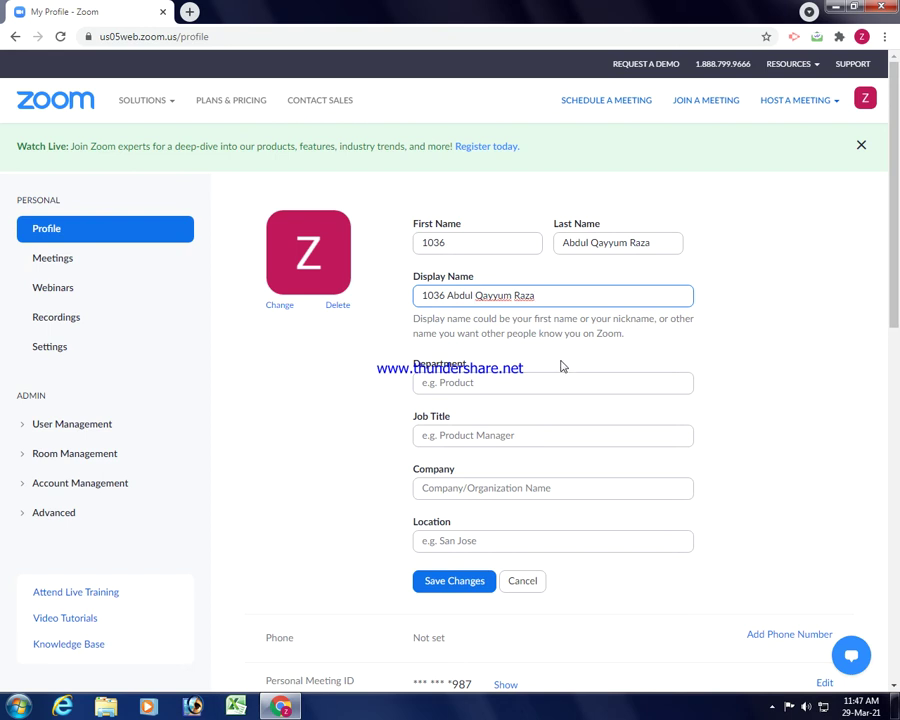
{"action": "left_click", "coordinate": [449, 590]}
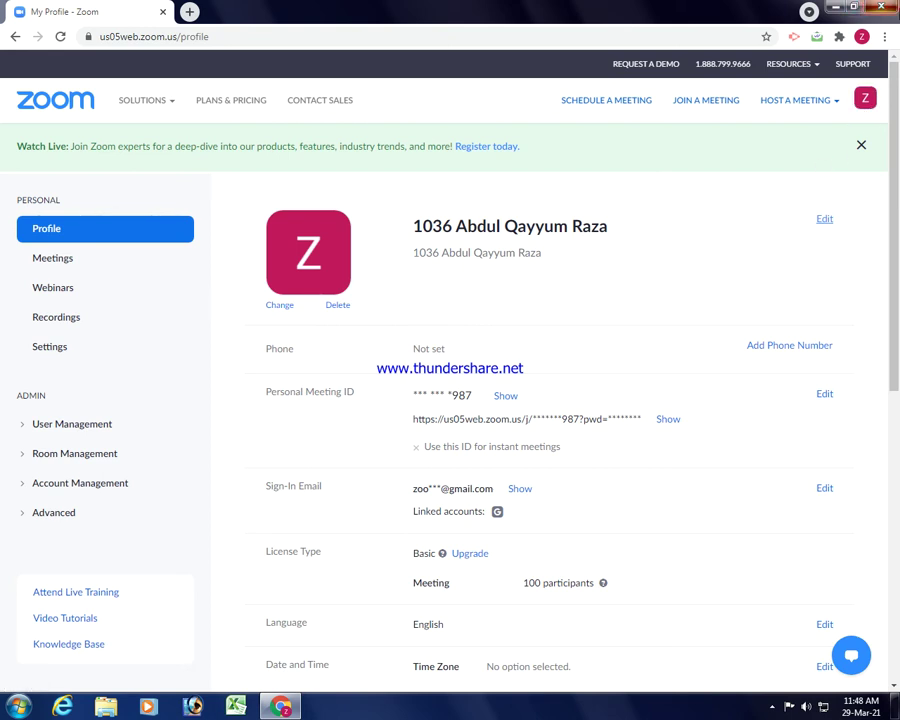
{"action": "left_click", "coordinate": [879, 6]}
Refresh the Windows desktop twice from its right-click menu.
{"action": "right_click", "coordinate": [602, 159]}
{"action": "left_click", "coordinate": [653, 193]}
{"action": "right_click", "coordinate": [542, 205]}
{"action": "left_click", "coordinate": [593, 239]}
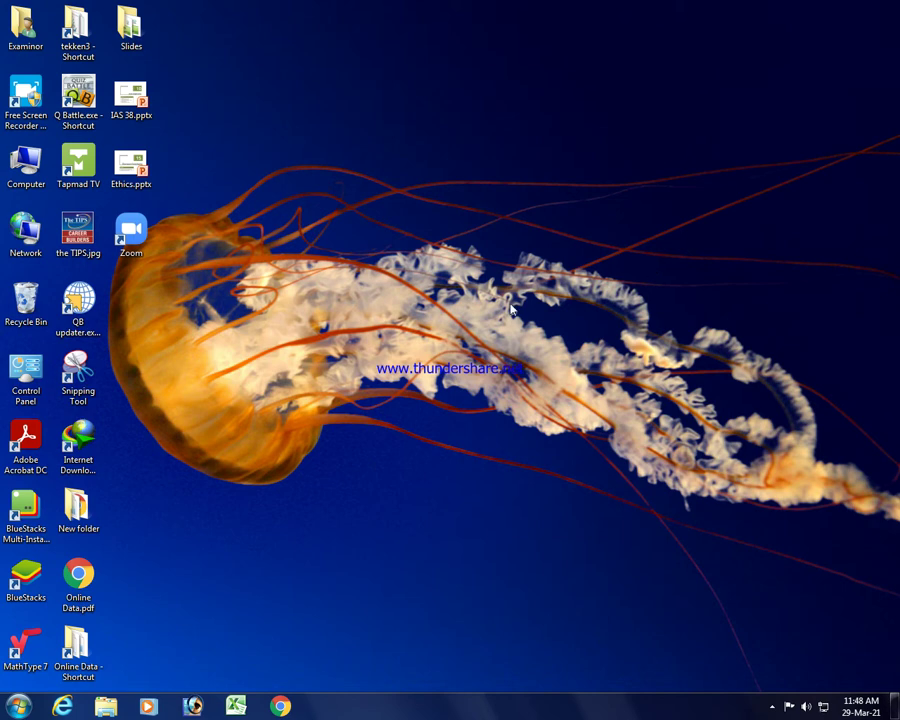
Search Google for 'zoom app', open Zoom's Download Center, then minimize Chrome.
{"action": "left_click", "coordinate": [281, 708]}
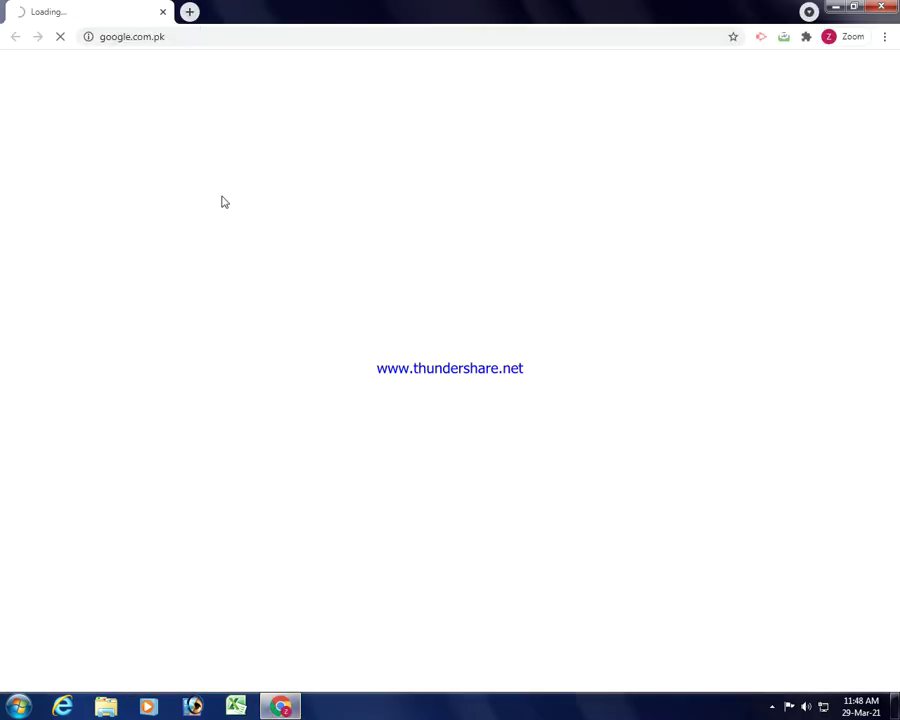
{"action": "type", "text": "zoom app"}
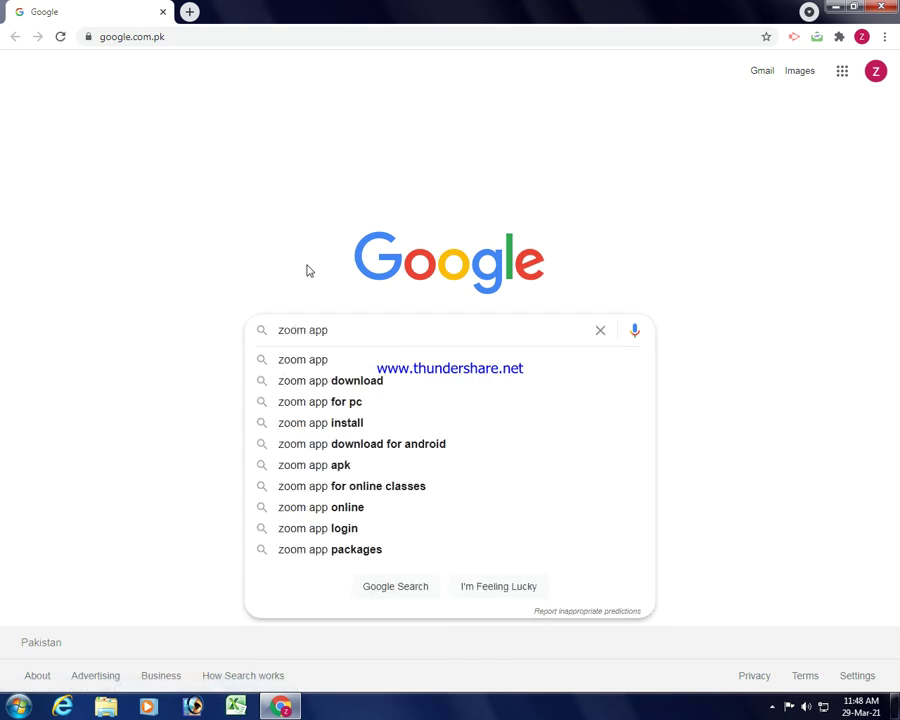
{"action": "key", "text": "Return"}
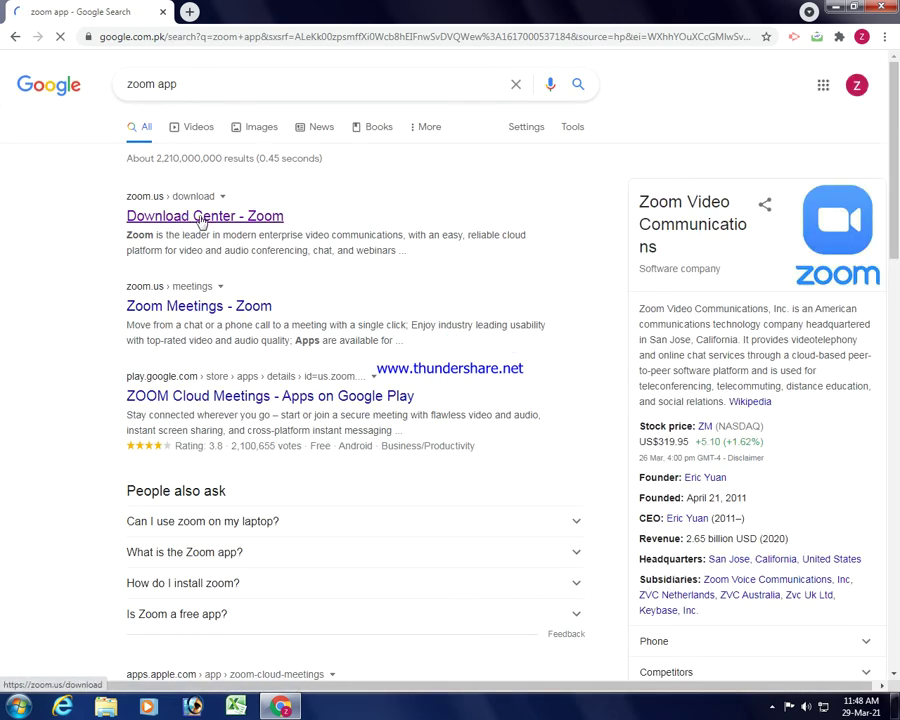
{"action": "left_click", "coordinate": [199, 218]}
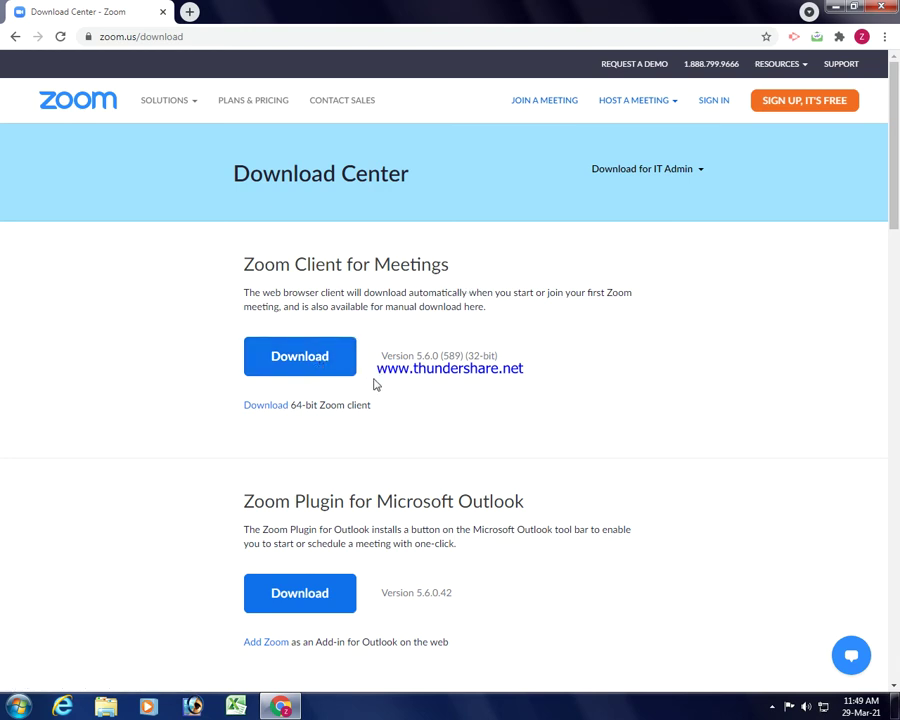
{"action": "left_click", "coordinate": [880, 7]}
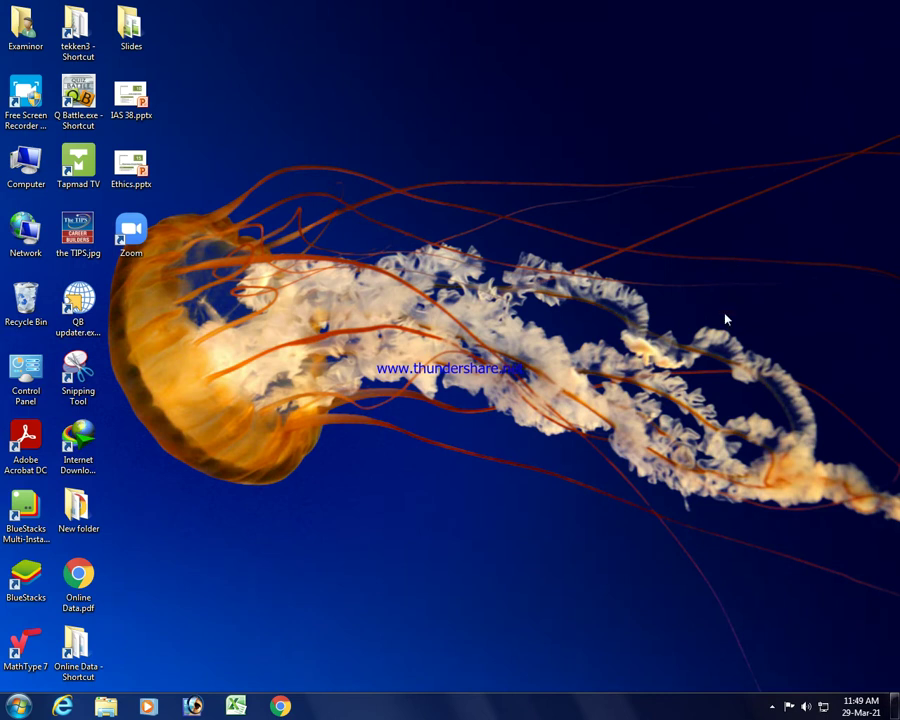
Launch Zoom from its desktop shortcut and choose Sign In with Google.
{"action": "left_click", "coordinate": [131, 232]}
{"action": "double_click", "coordinate": [139, 241]}
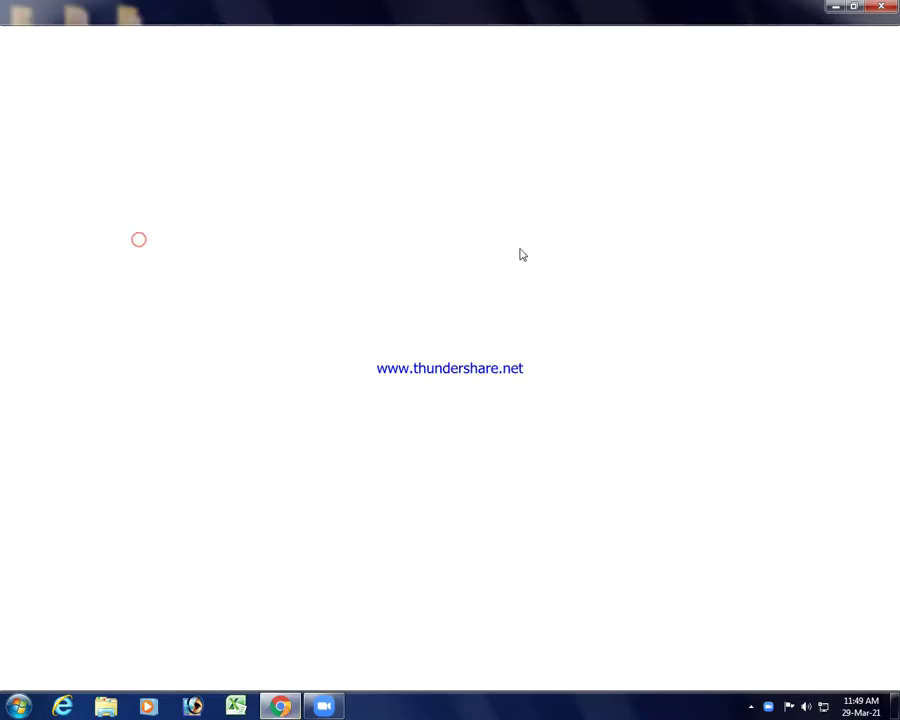
{"action": "left_click", "coordinate": [838, 8]}
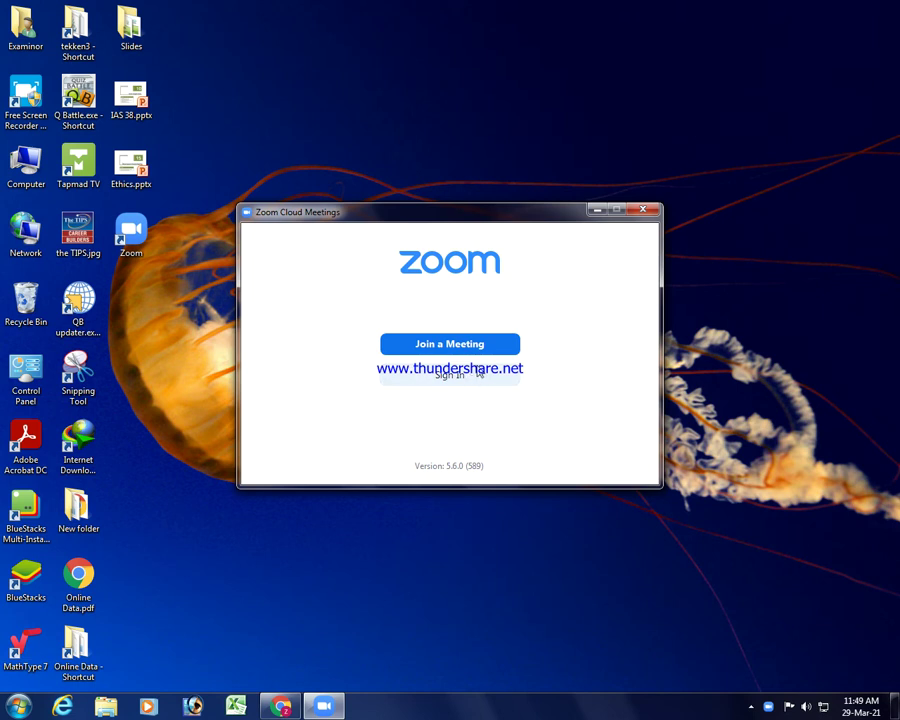
{"action": "left_click", "coordinate": [486, 379]}
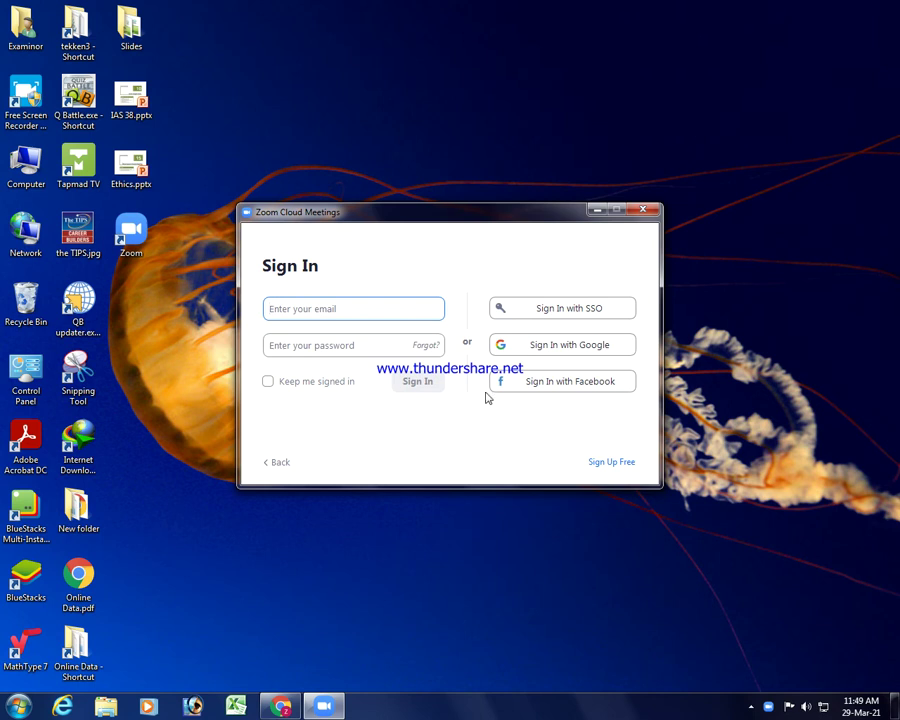
{"action": "left_click", "coordinate": [592, 347]}
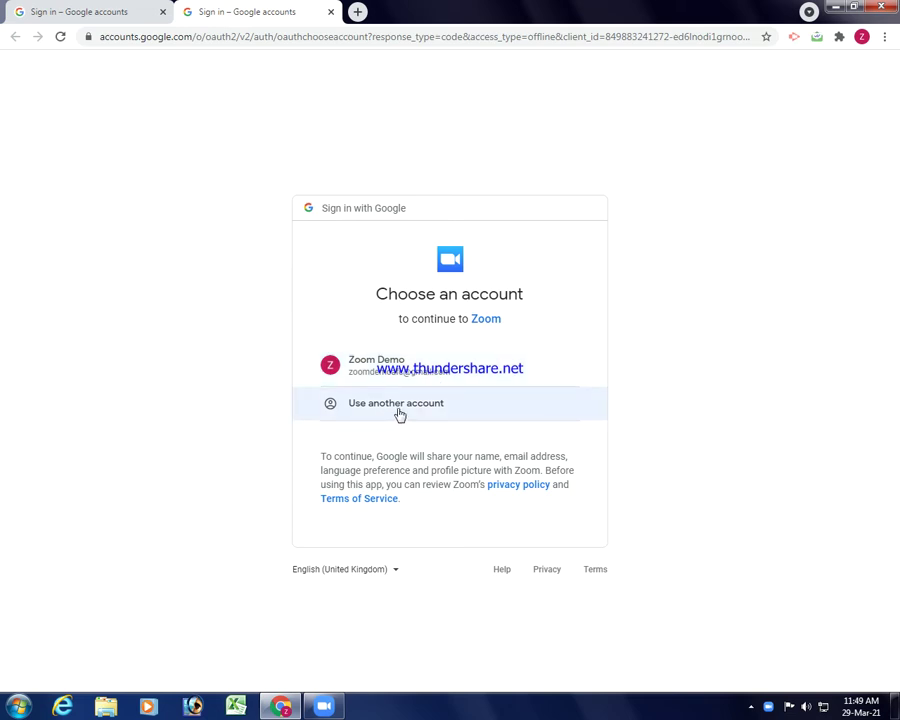
Choose the demo Google account and always allow google.zoom.us to open the Zoom Launcher.
{"action": "left_click", "coordinate": [387, 377]}
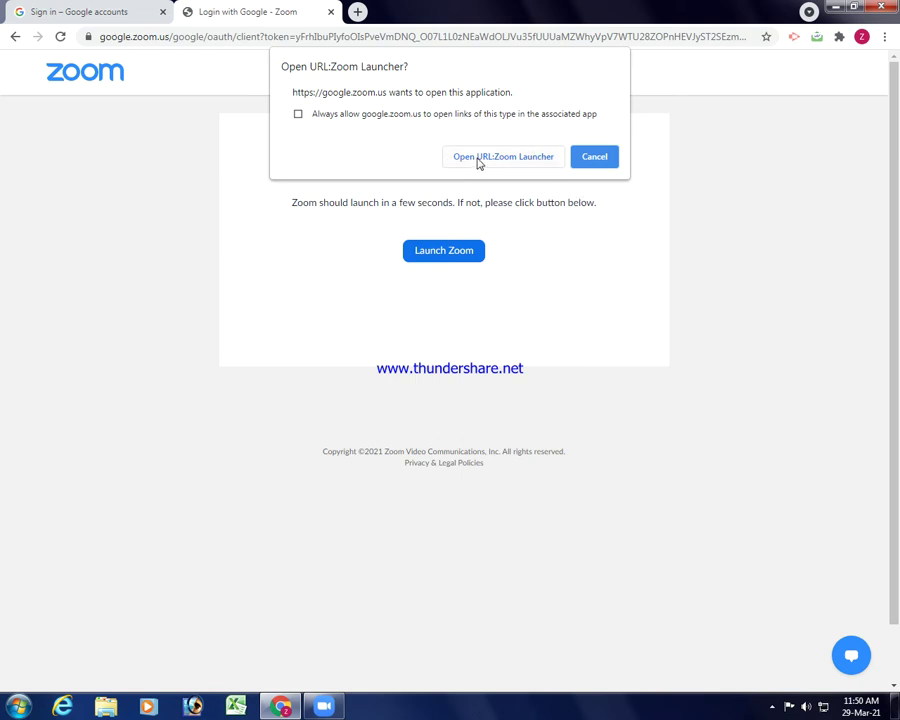
{"action": "left_click", "coordinate": [298, 115]}
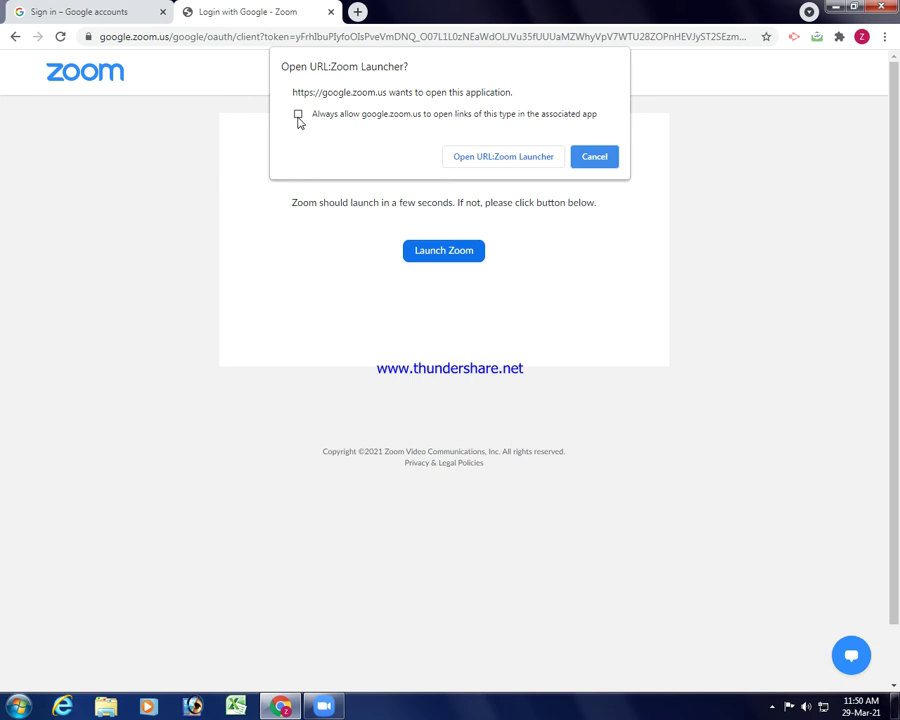
{"action": "left_click", "coordinate": [517, 164]}
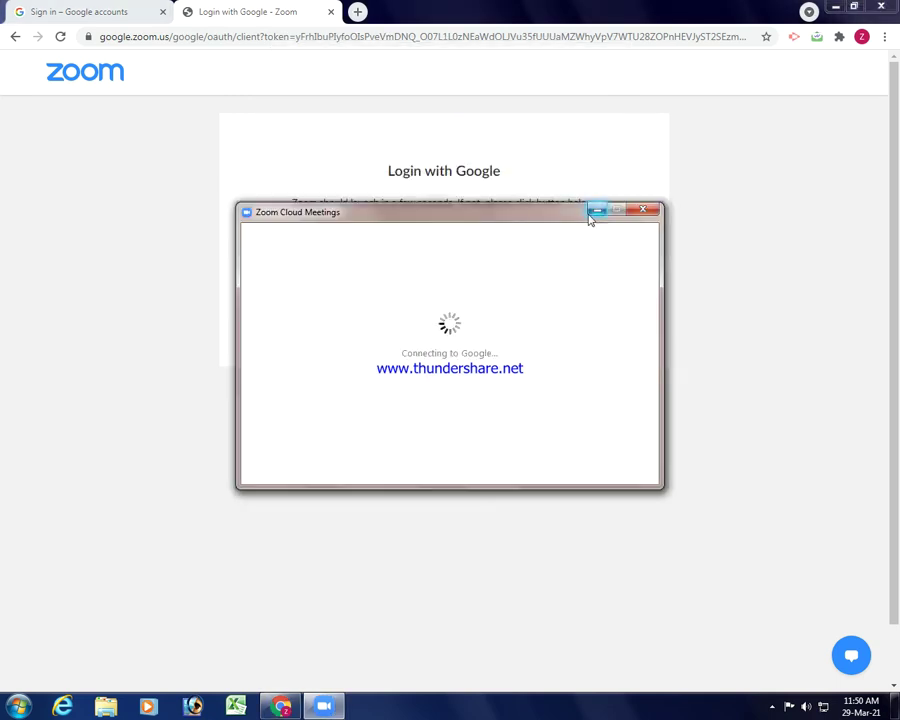
Minimize Chrome to reveal the signed-in Zoom Home screen.
{"action": "left_click", "coordinate": [838, 8]}
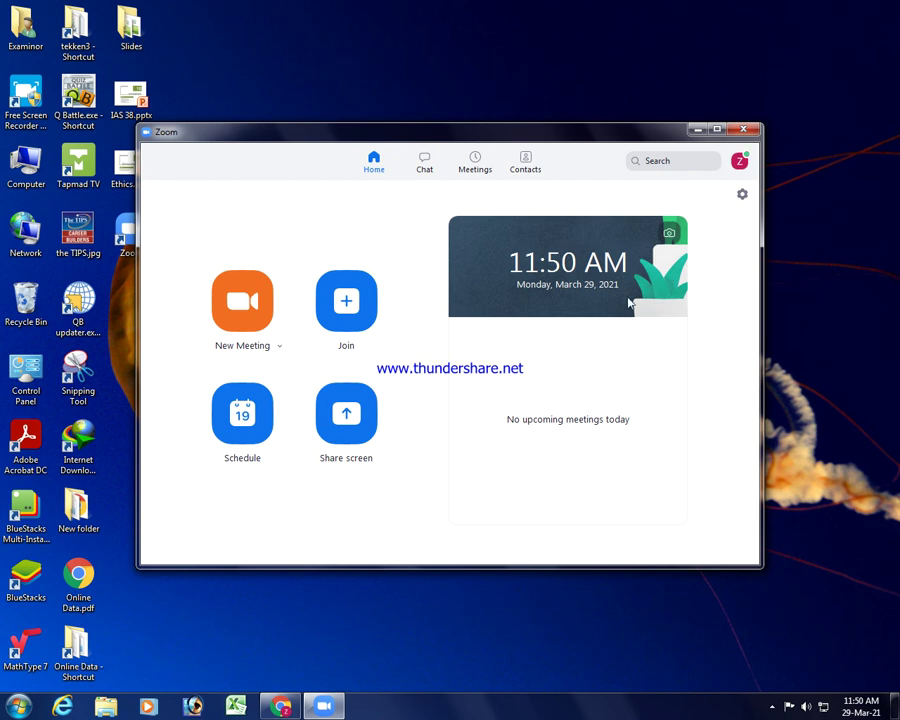
{"action": "left_click", "coordinate": [739, 161]}
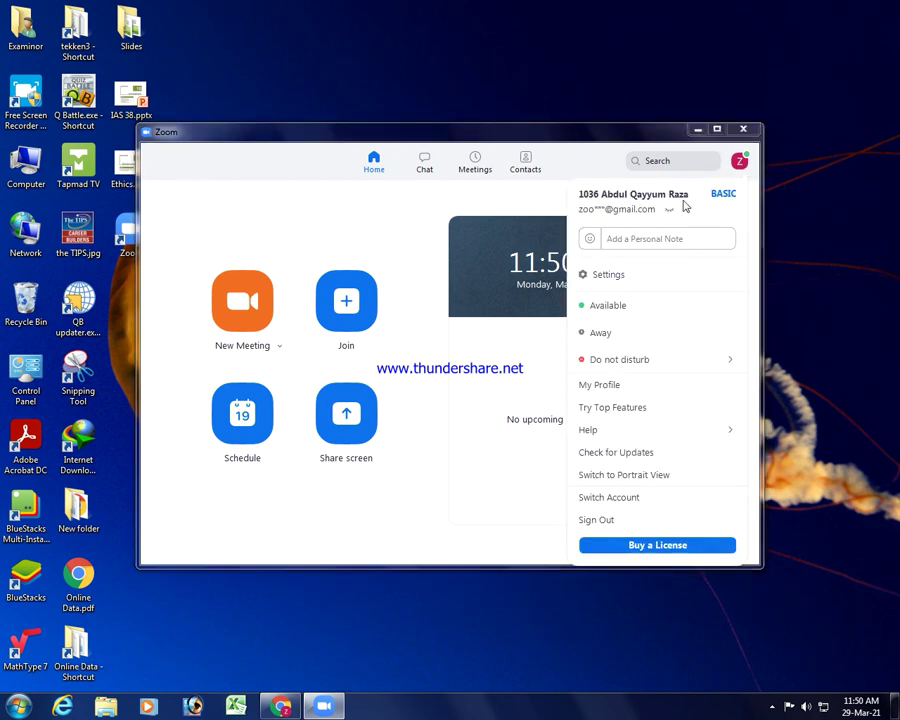
{"action": "left_click", "coordinate": [668, 210]}
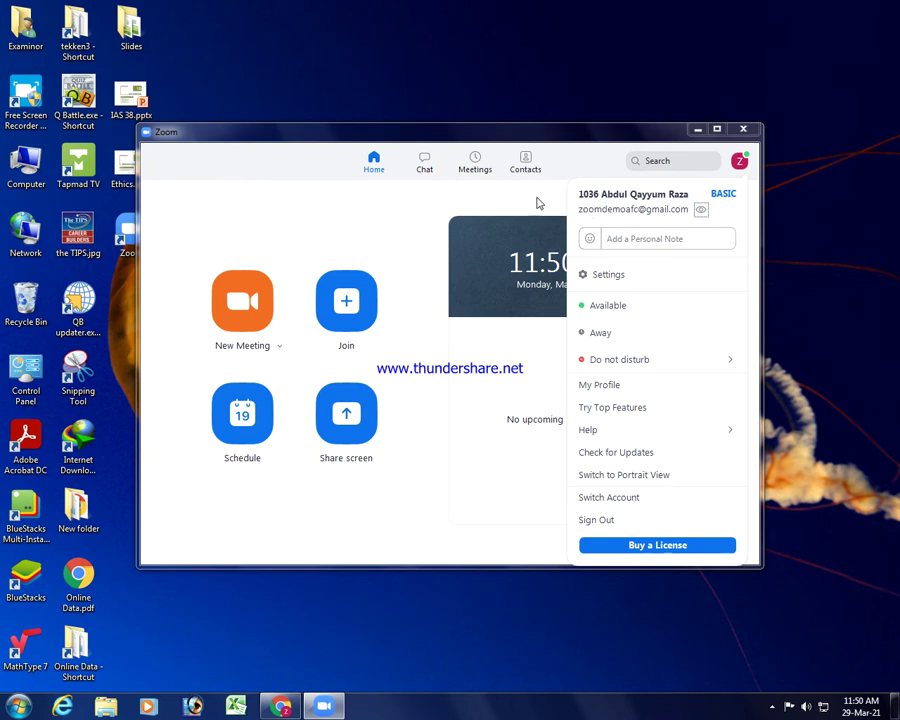
{"action": "left_click", "coordinate": [460, 412]}
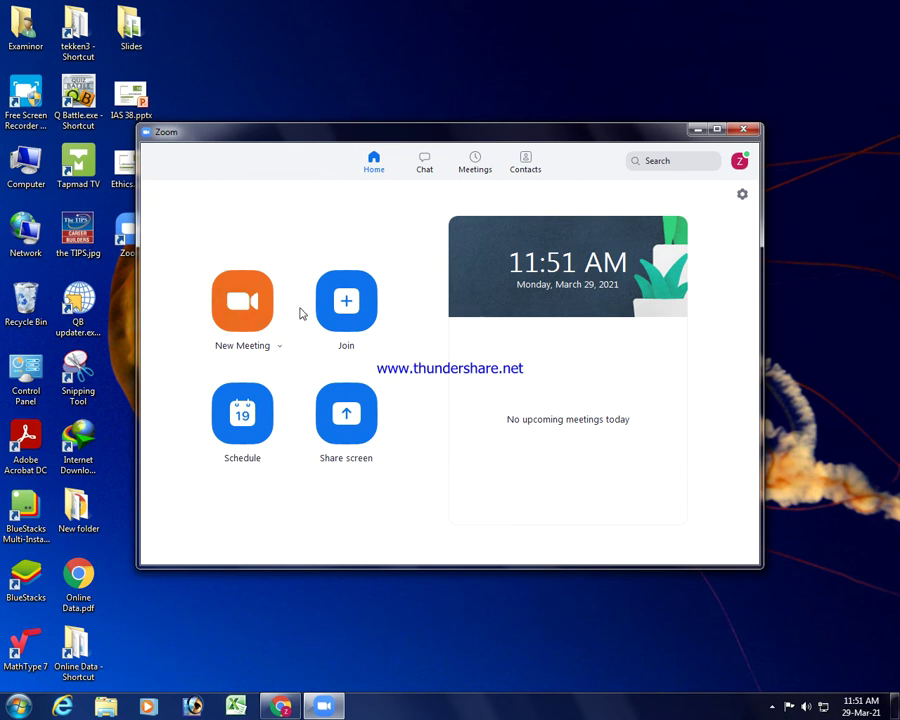
{"action": "left_click", "coordinate": [360, 300]}
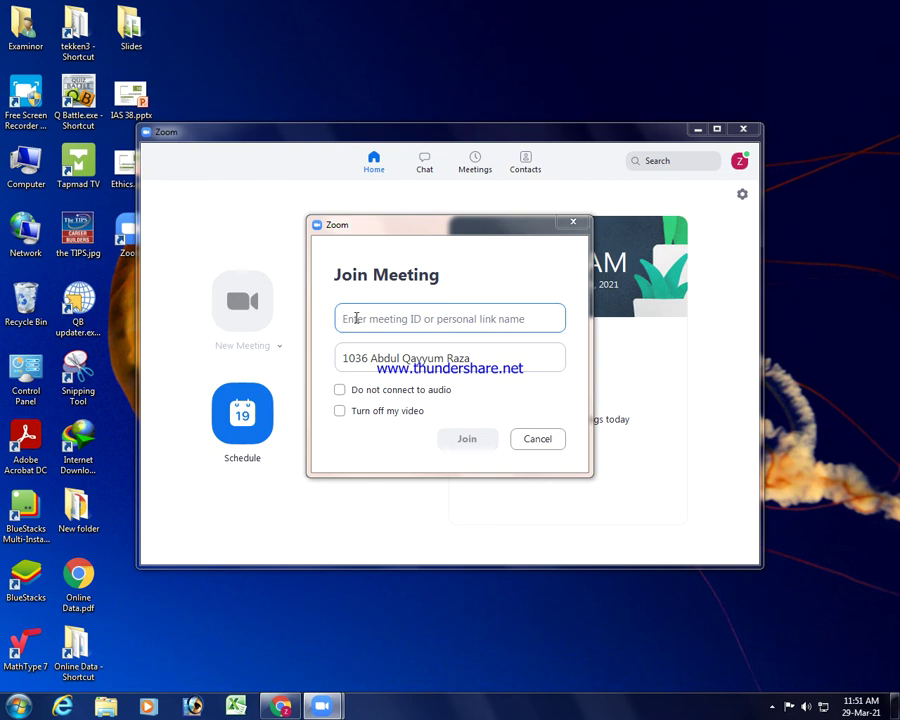
{"action": "type", "text": "82"}
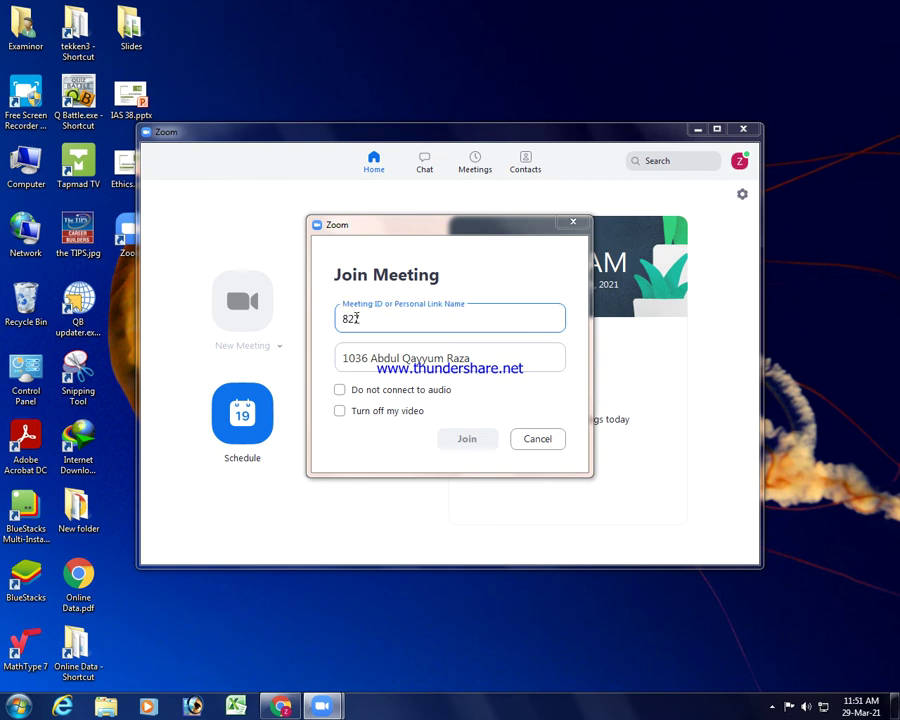
{"action": "type", "text": "54"}
{"action": "type", "text": "249"}
{"action": "type", "text": "6966"}
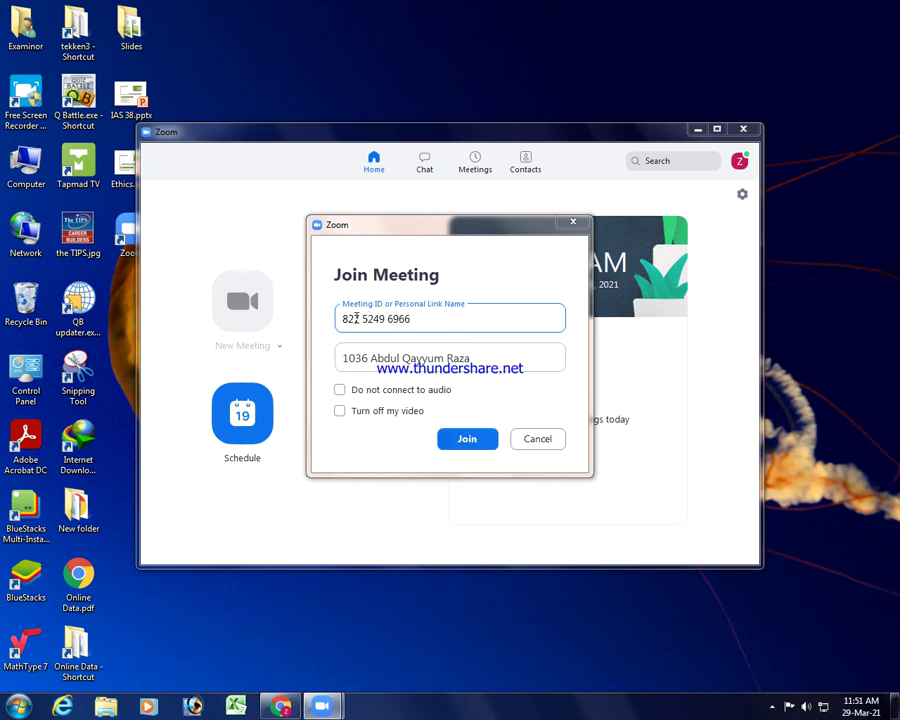
{"action": "left_click", "coordinate": [466, 437]}
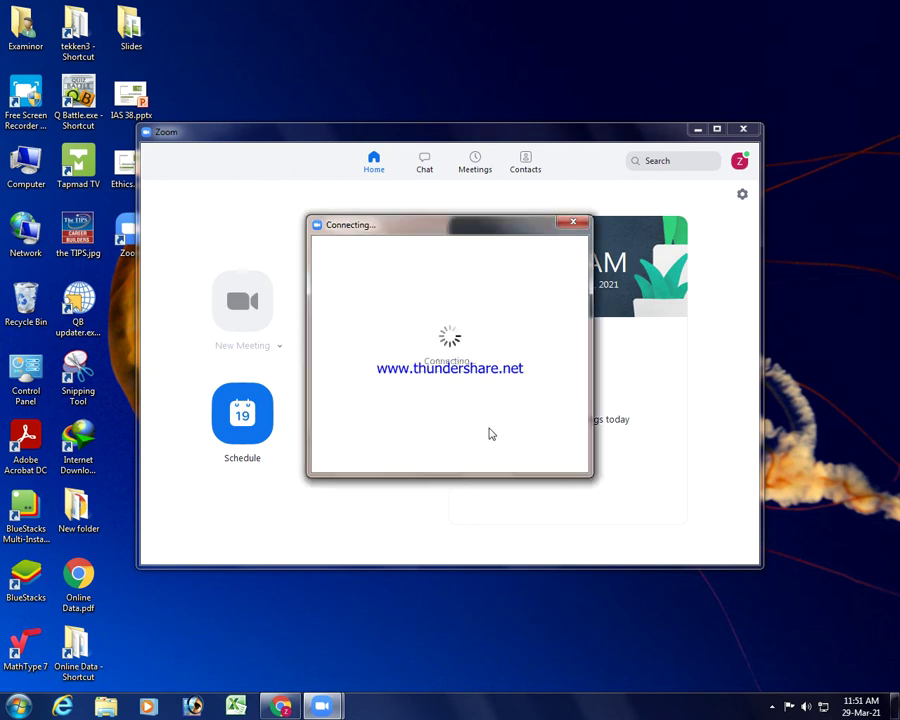
{"action": "left_click", "coordinate": [409, 318]}
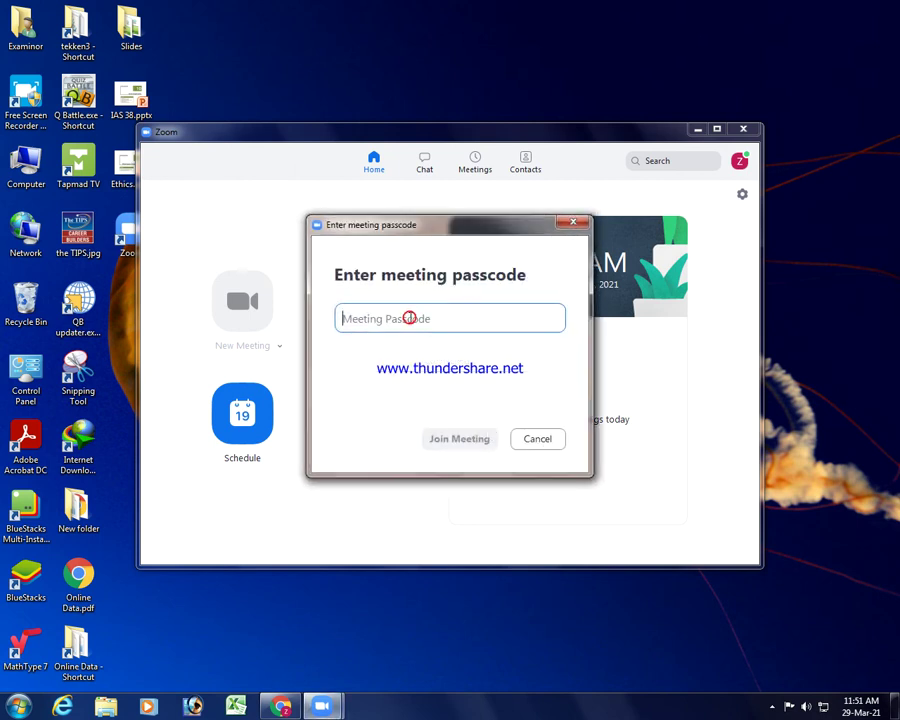
{"action": "type", "text": "**"}
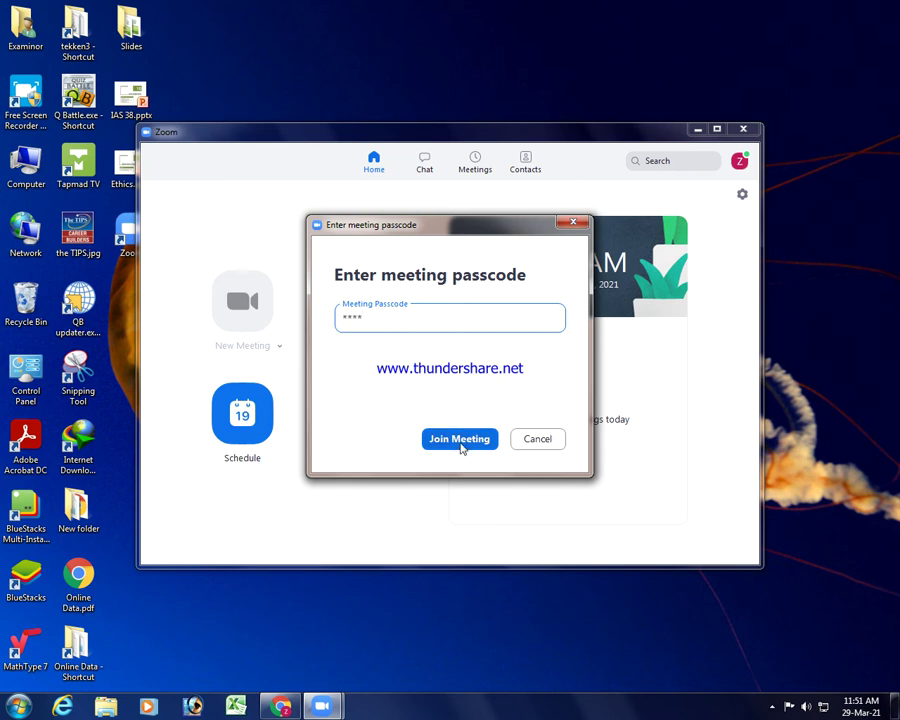
{"action": "left_click", "coordinate": [461, 443]}
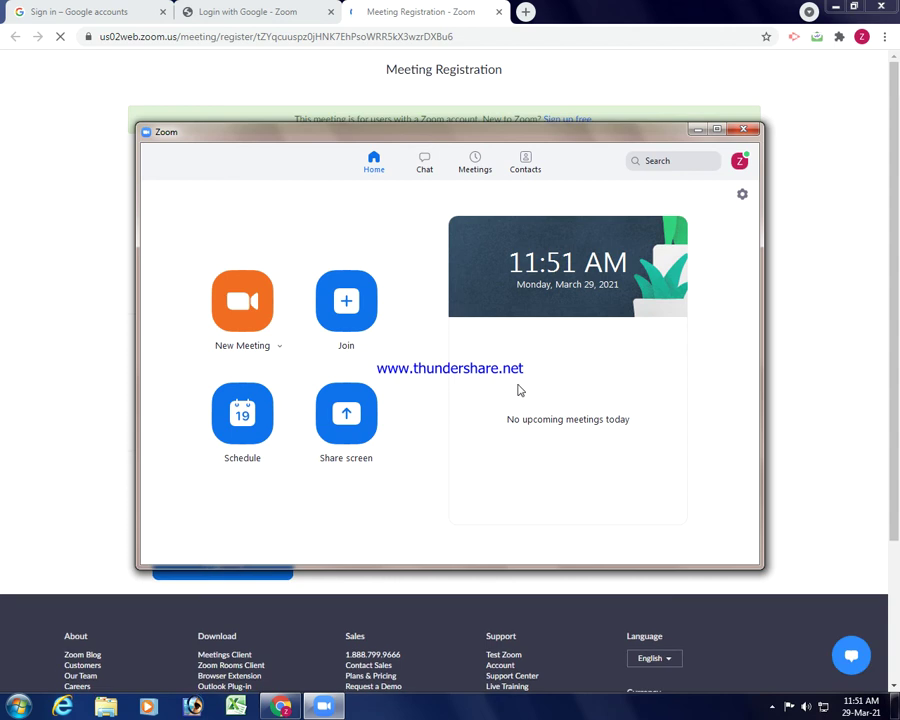
Enter the registrant's first and last names on the registration form, then bring Zoom back.
{"action": "left_click", "coordinate": [697, 131]}
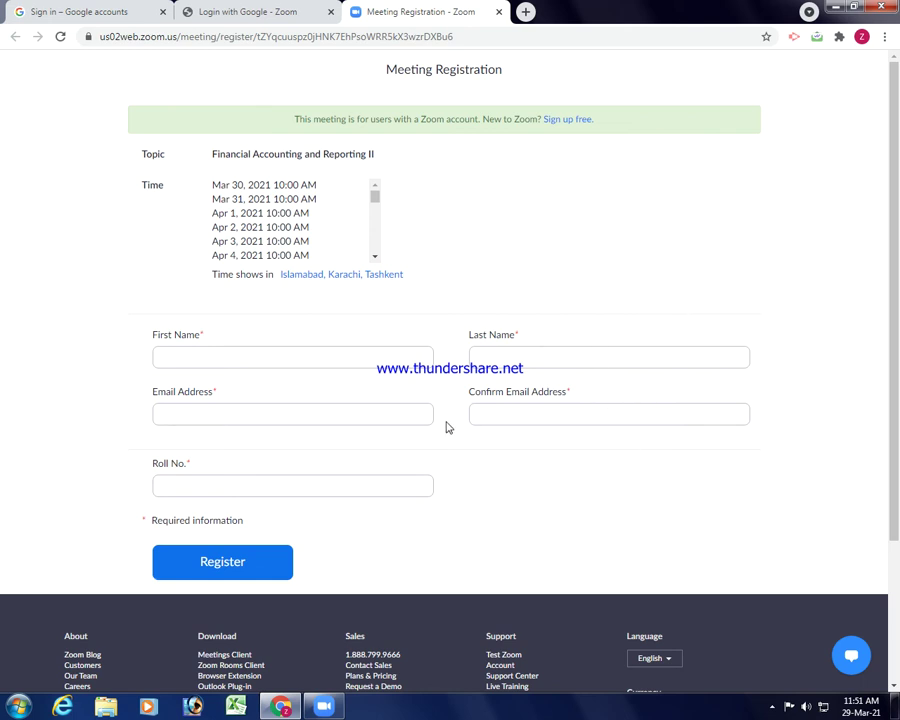
{"action": "left_click", "coordinate": [372, 352]}
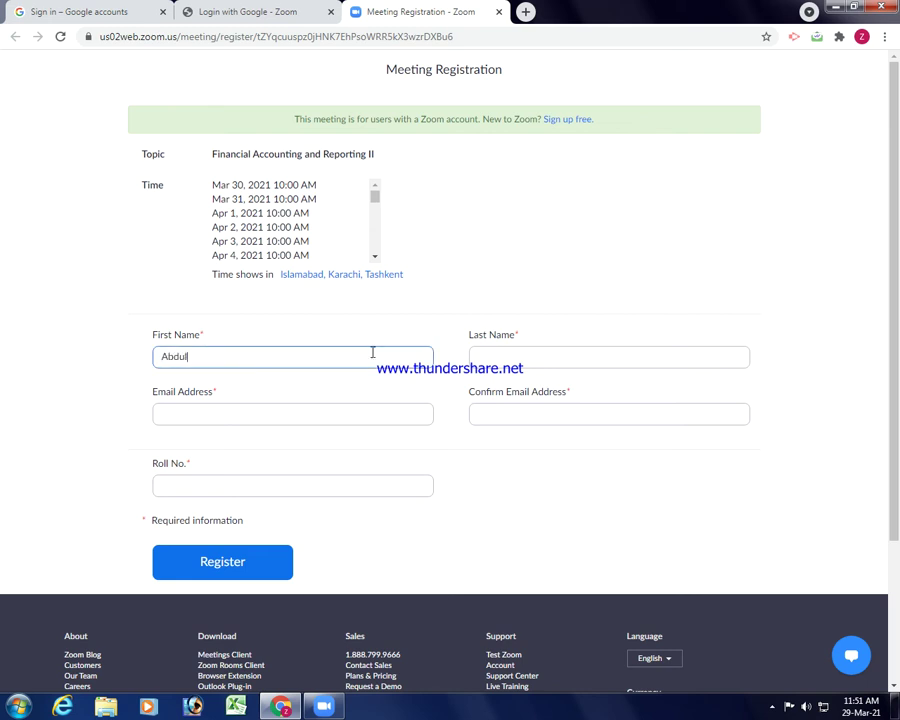
{"action": "key", "text": "Tab"}
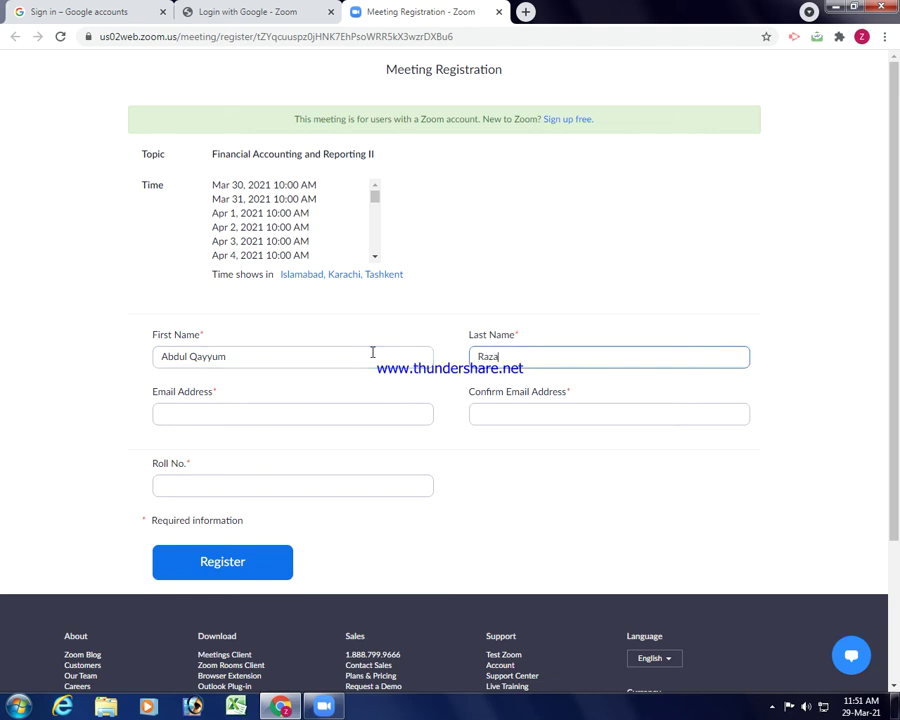
{"action": "left_click", "coordinate": [344, 405]}
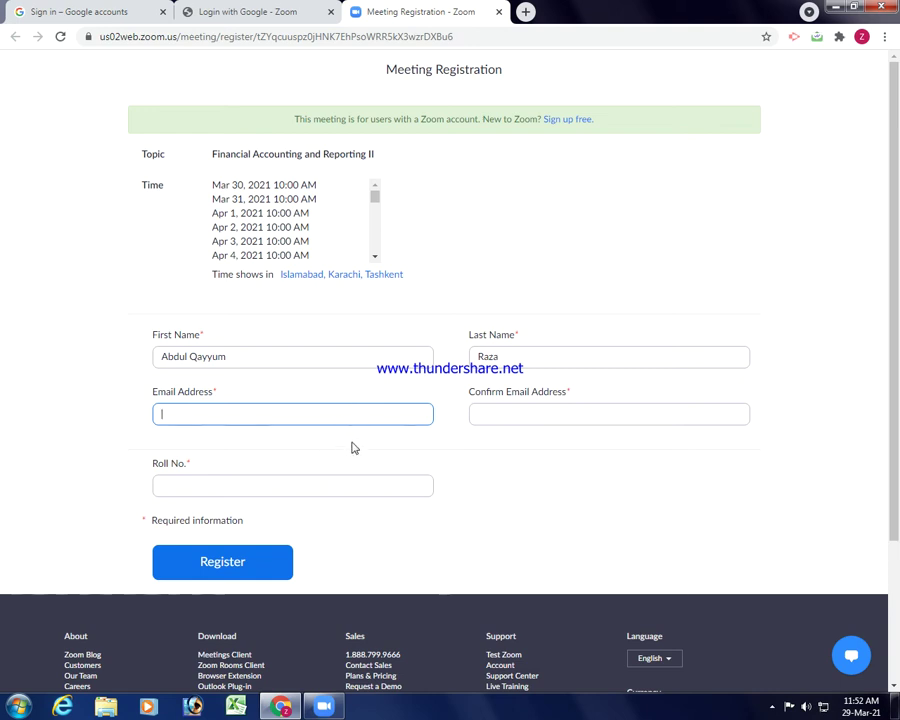
{"action": "left_click", "coordinate": [325, 707]}
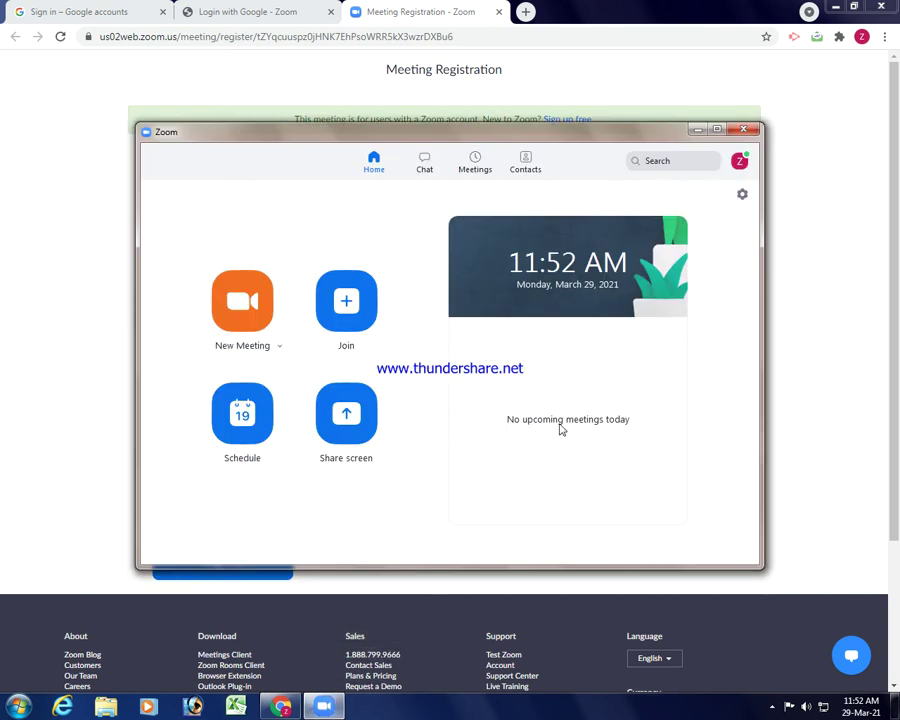
{"action": "left_click", "coordinate": [740, 163]}
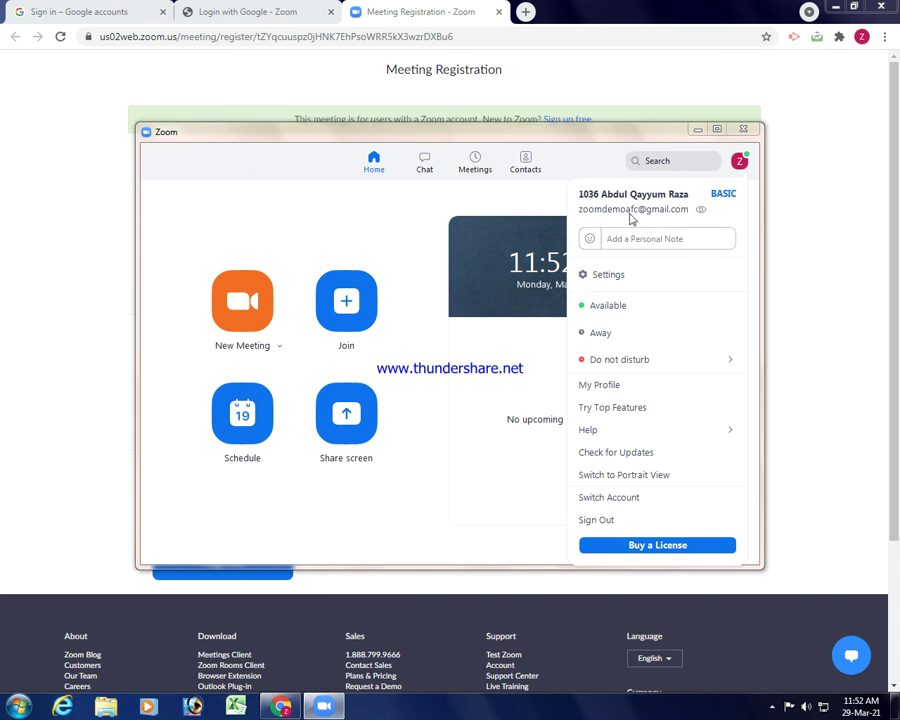
{"action": "left_click", "coordinate": [806, 306]}
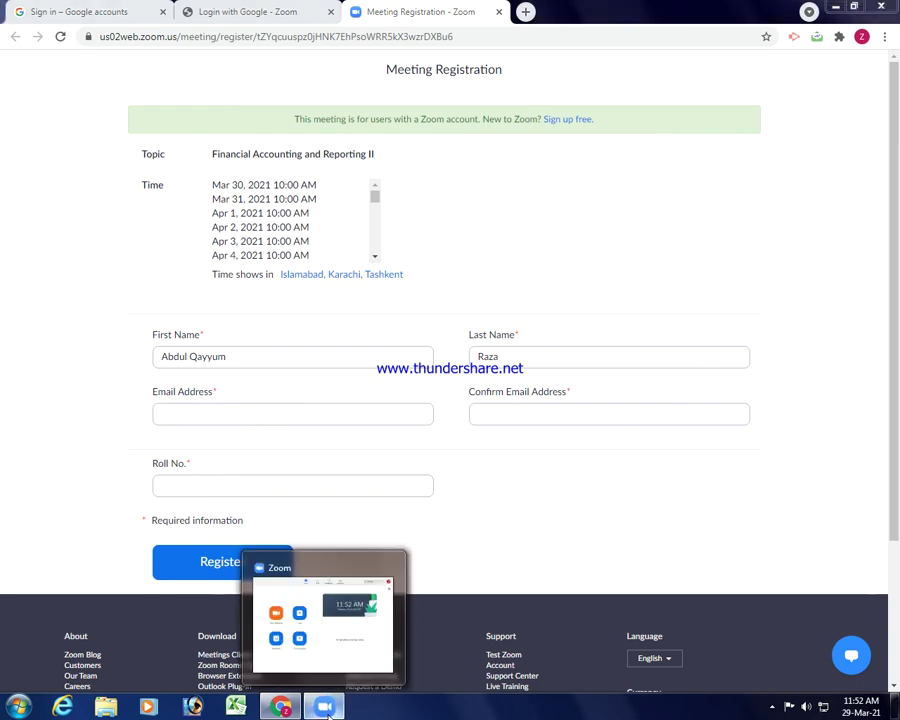
{"action": "left_click", "coordinate": [323, 706]}
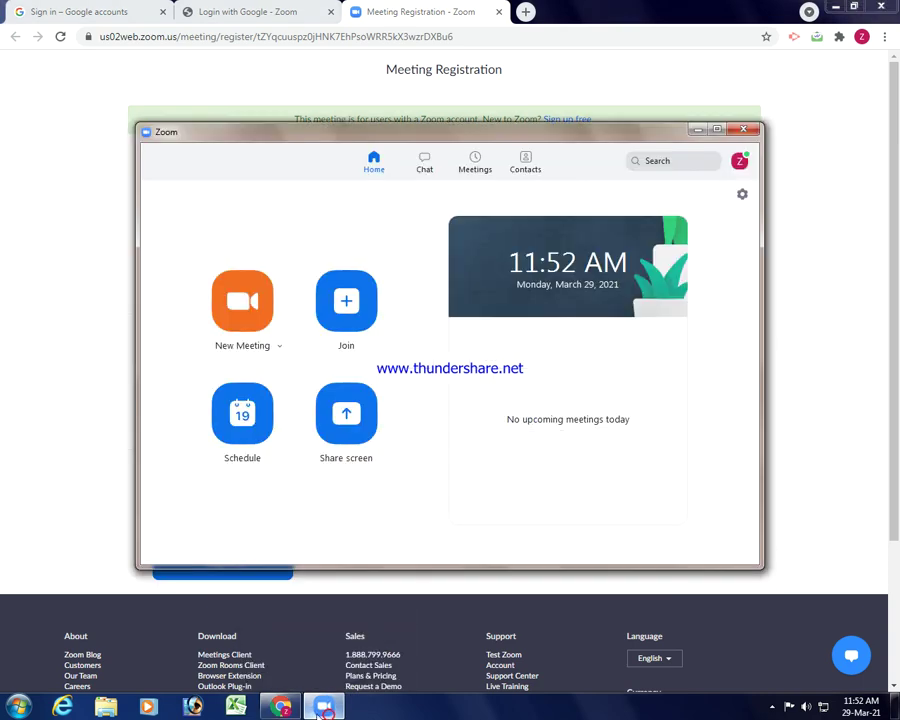
{"action": "left_click", "coordinate": [739, 160]}
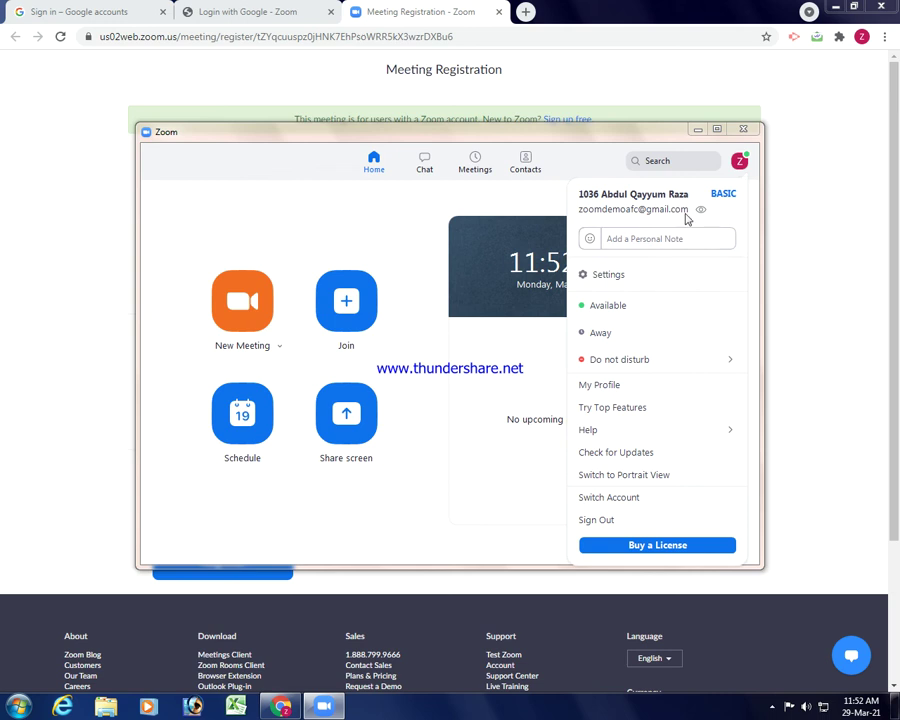
{"action": "left_click", "coordinate": [781, 227]}
{"action": "left_click", "coordinate": [225, 411]}
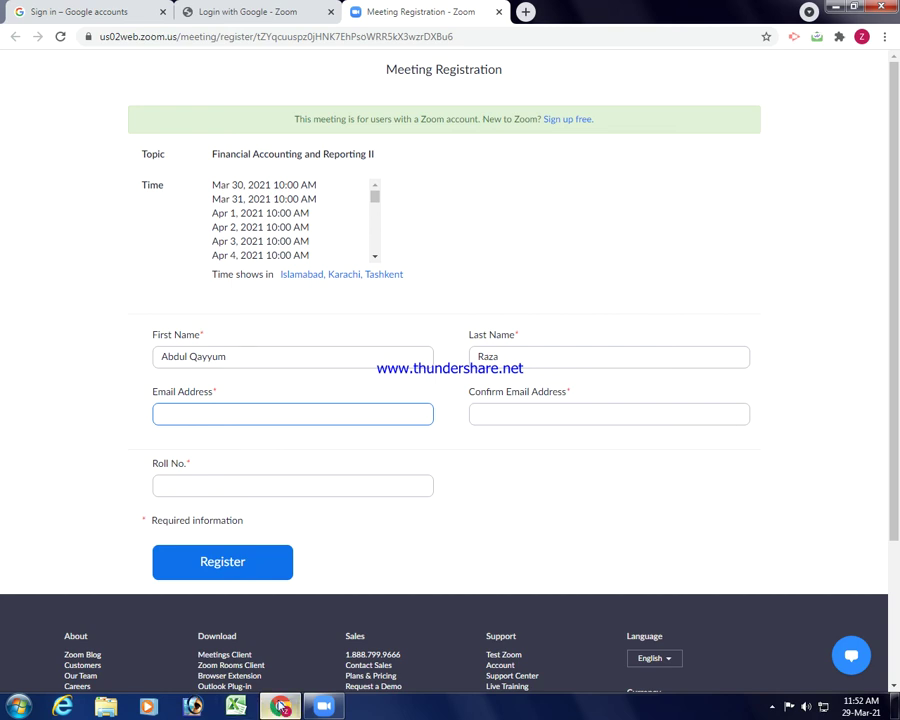
{"action": "left_click", "coordinate": [280, 706]}
{"action": "left_click", "coordinate": [280, 706]}
{"action": "left_click", "coordinate": [323, 706]}
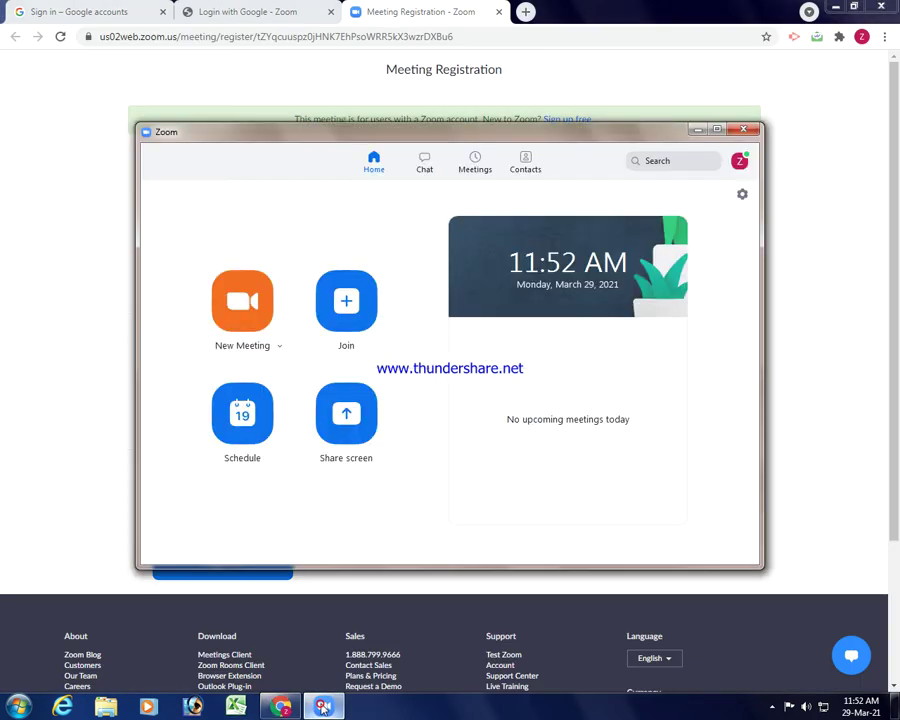
{"action": "left_click", "coordinate": [739, 161]}
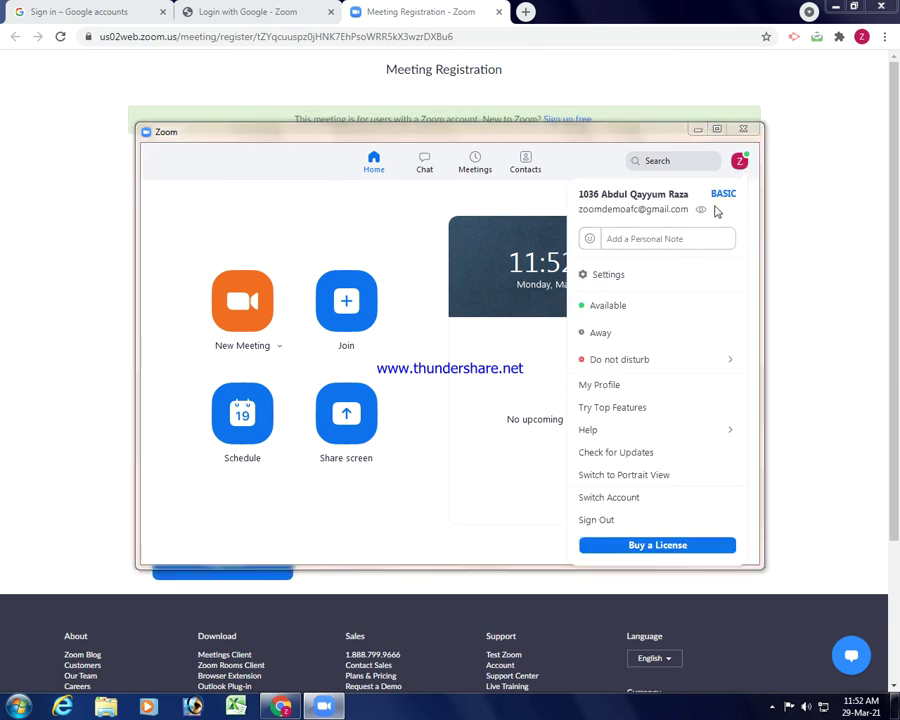
{"action": "left_click", "coordinate": [776, 212]}
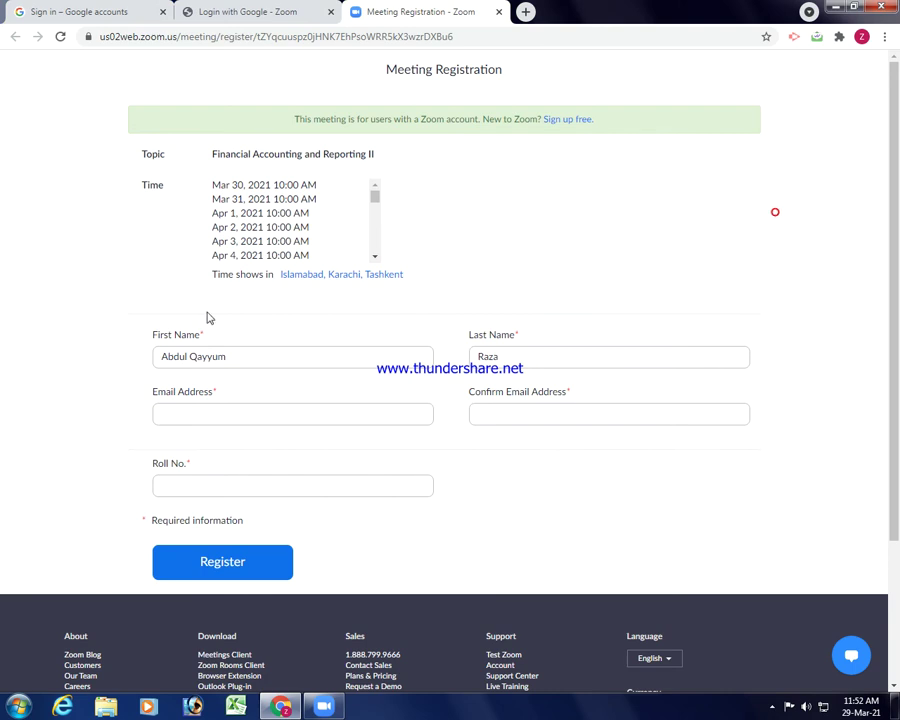
Type the registrant's email address into the Email Address field.
{"action": "left_click", "coordinate": [229, 419]}
{"action": "type", "text": "zooma"}
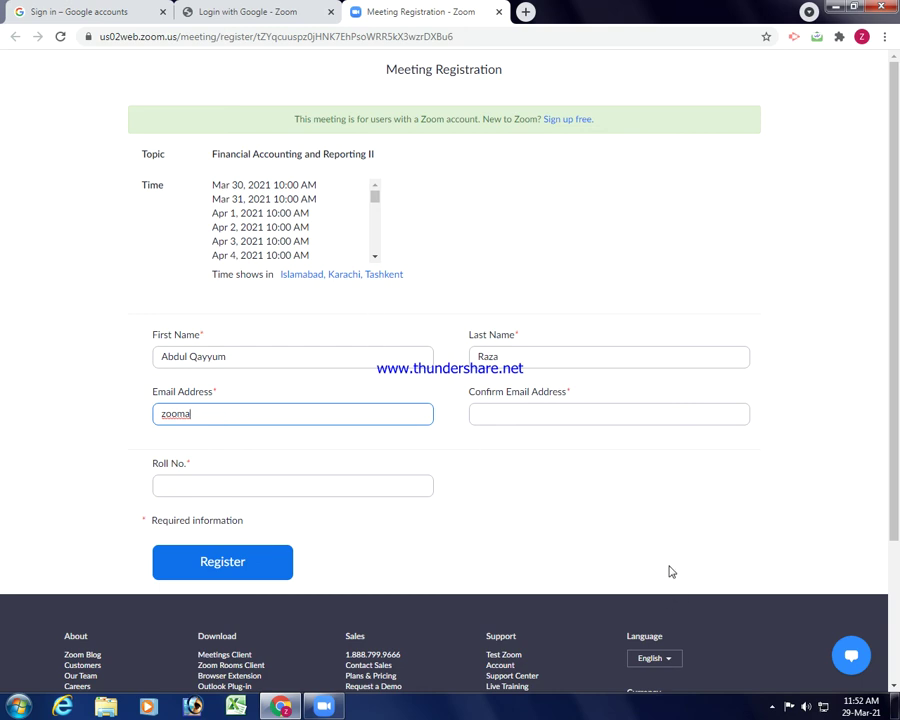
{"action": "left_click", "coordinate": [772, 707]}
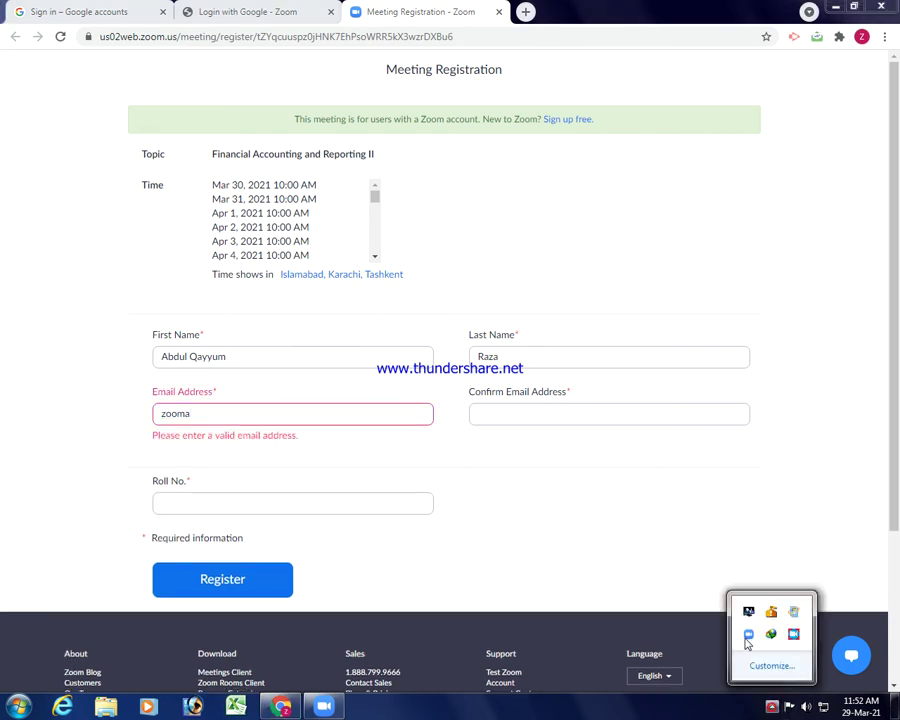
{"action": "left_click", "coordinate": [794, 636]}
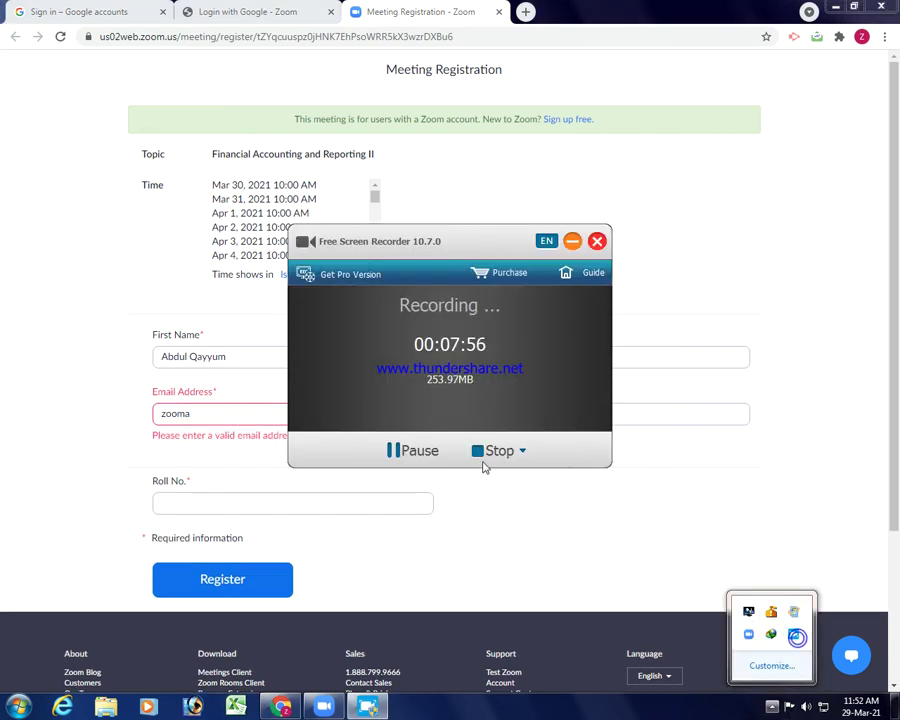
{"action": "left_click", "coordinate": [441, 452]}
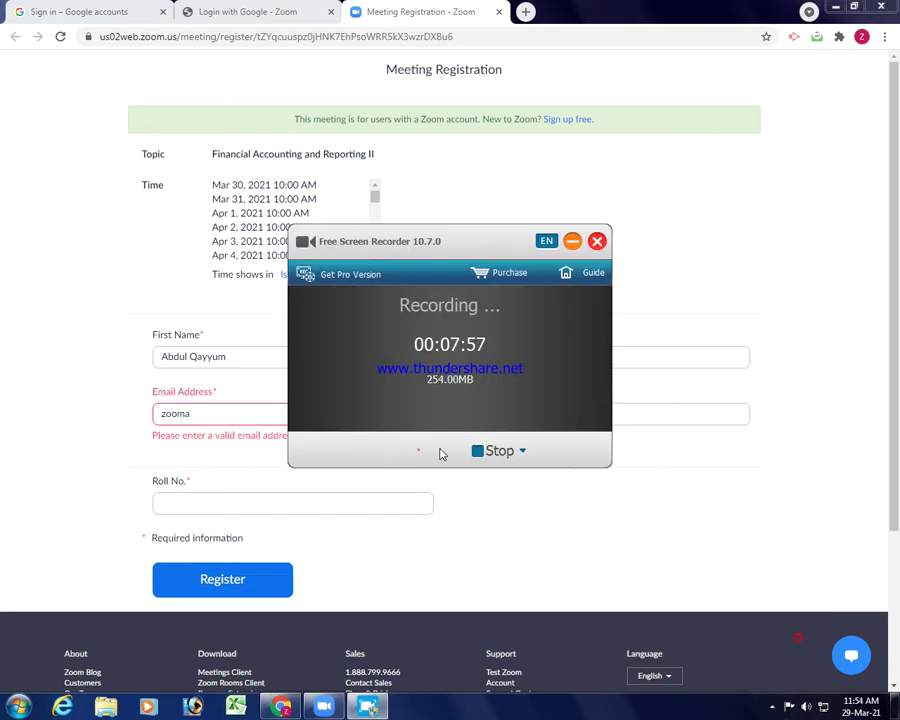
{"action": "left_click", "coordinate": [572, 241]}
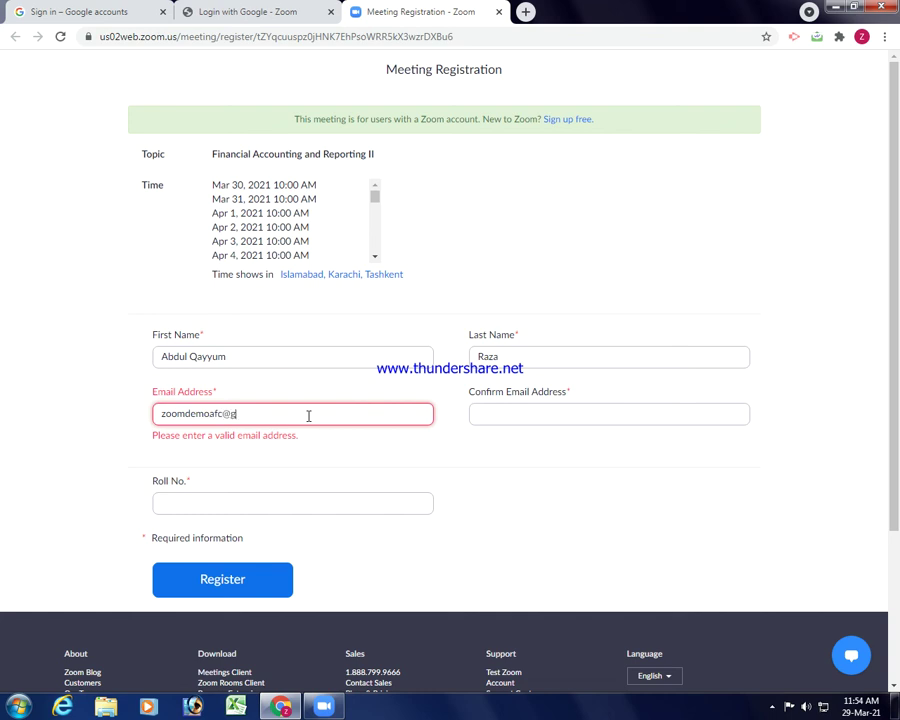
{"action": "type", "text": "com"}
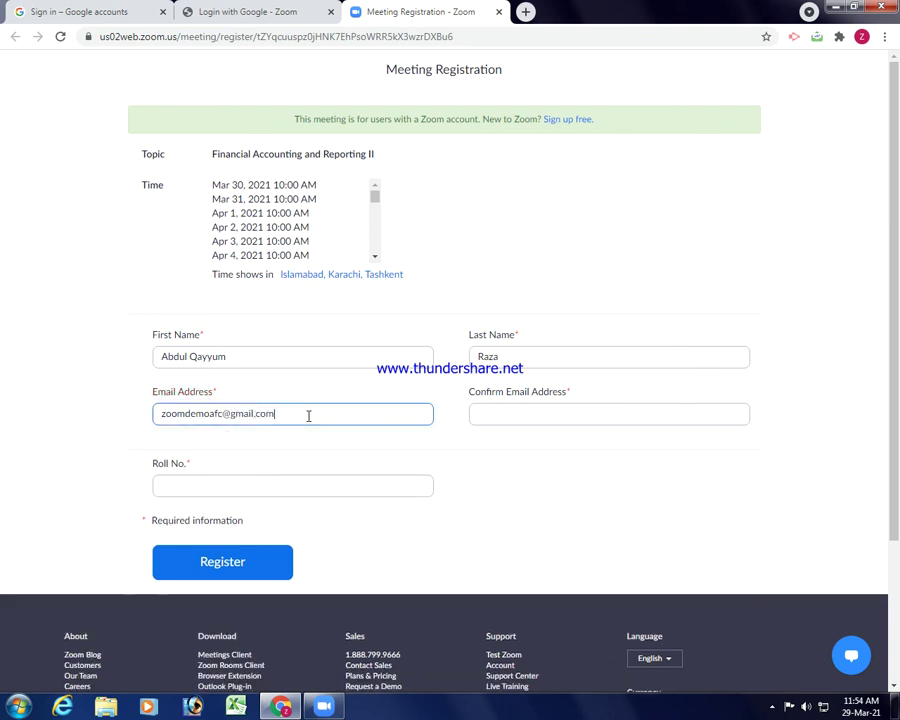
Copy the email into Confirm Email Address, fill in the Roll No., and submit the registration.
{"action": "key", "text": "ctrl+a"}
{"action": "left_click", "coordinate": [563, 413]}
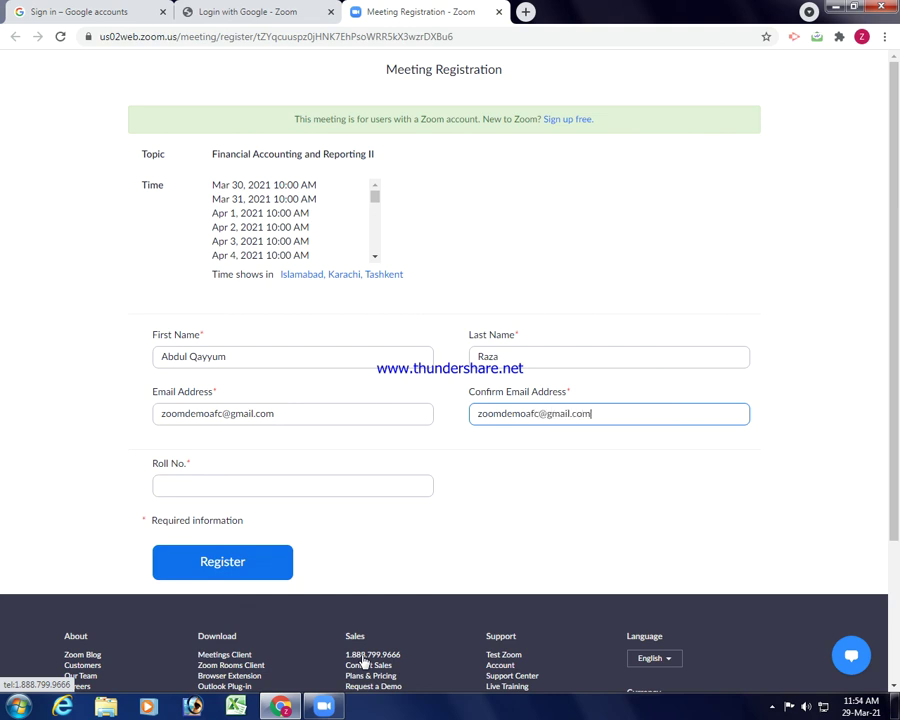
{"action": "left_click", "coordinate": [291, 489]}
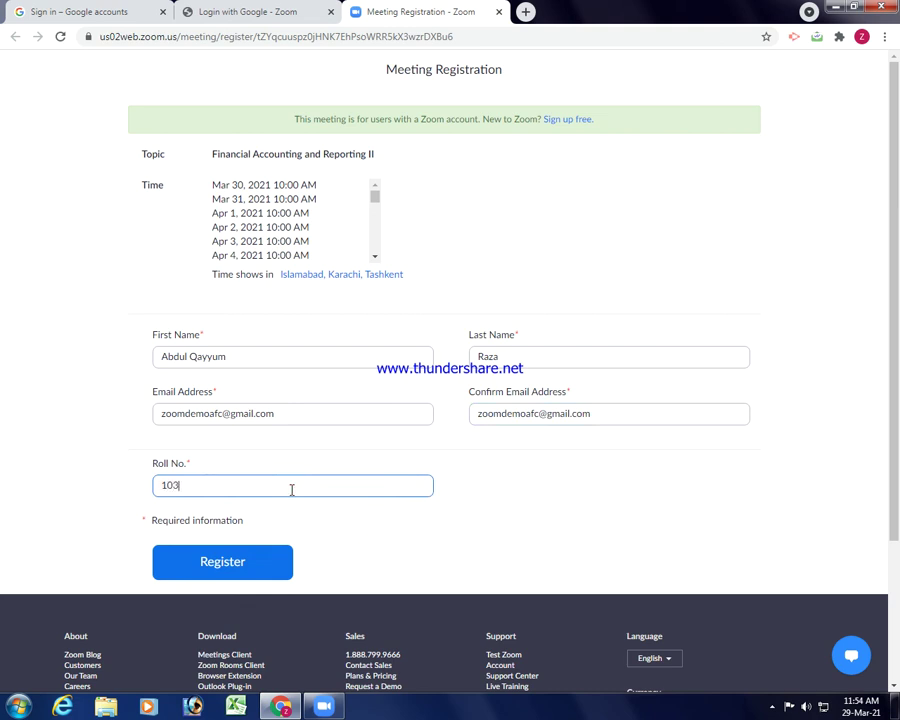
{"action": "left_click", "coordinate": [241, 568]}
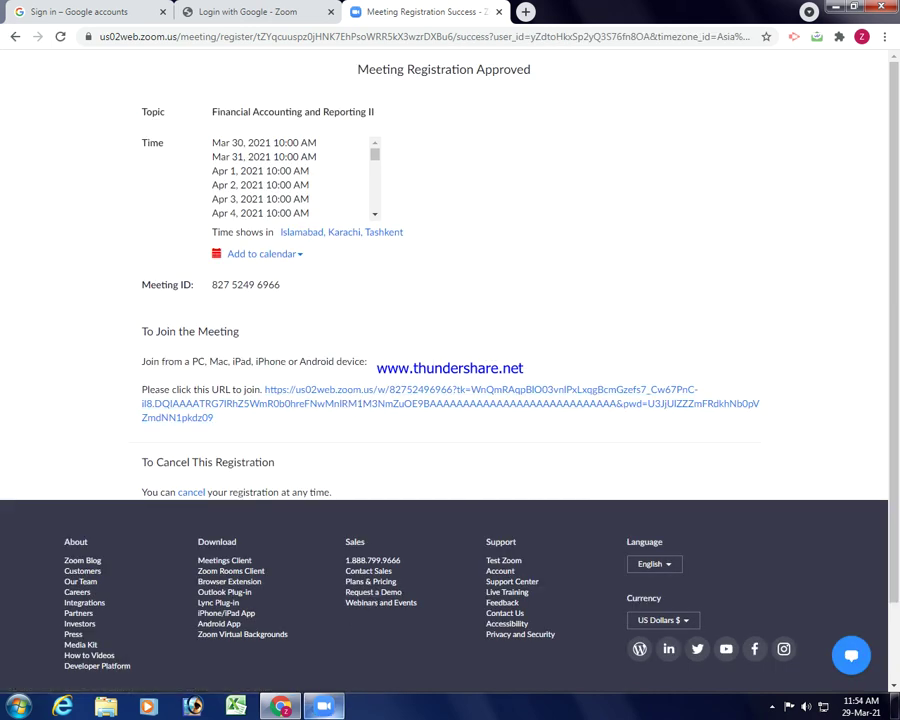
Check the Zoom account menu, then open the Join Meeting dialog from the Home screen.
{"action": "left_click", "coordinate": [740, 162]}
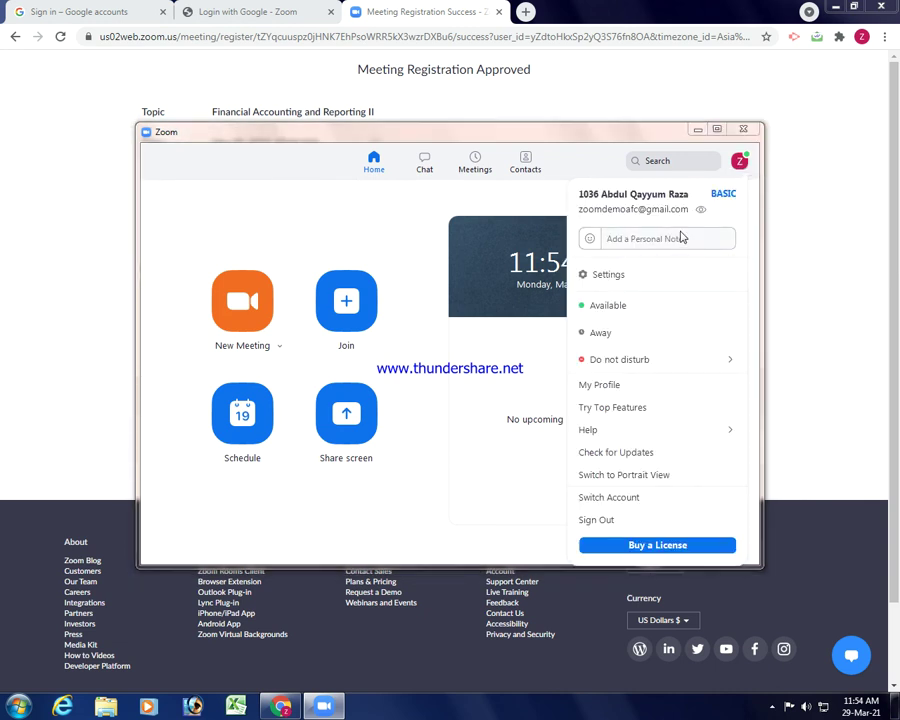
{"action": "left_click", "coordinate": [795, 699]}
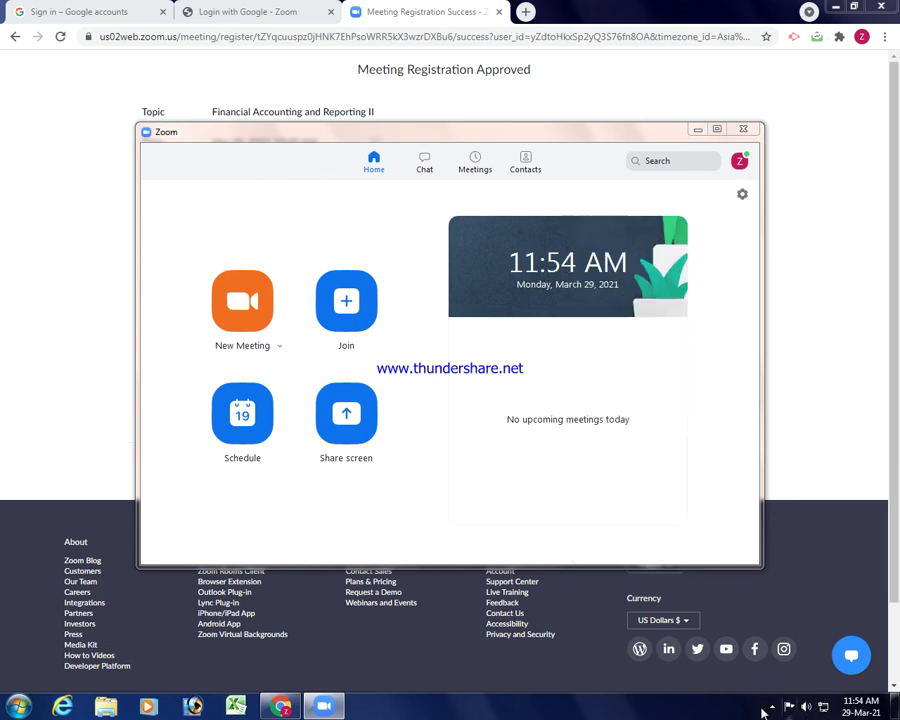
{"action": "left_click", "coordinate": [771, 707]}
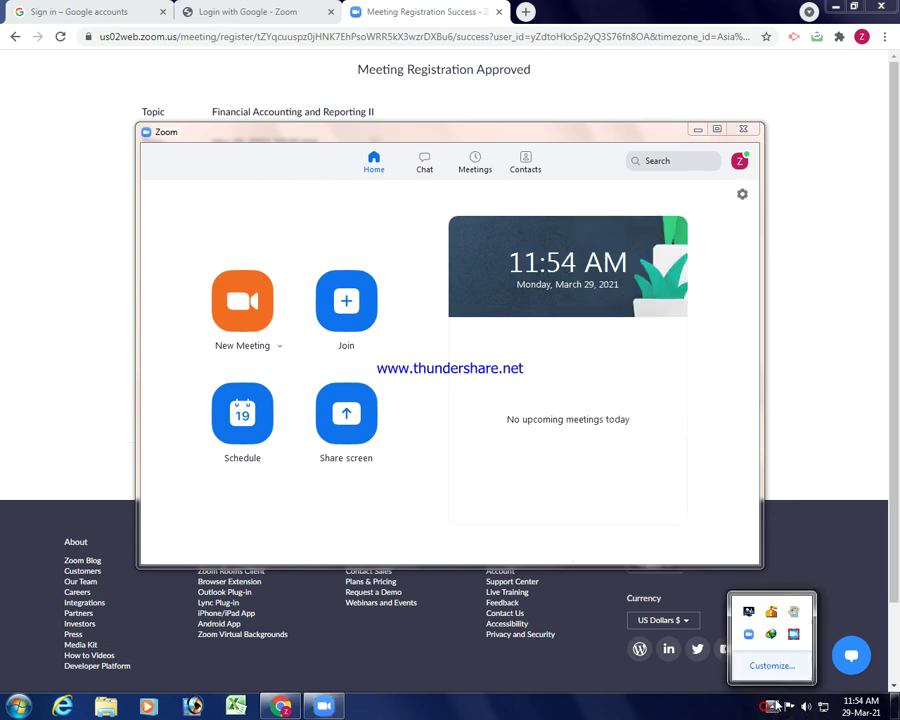
{"action": "left_click", "coordinate": [793, 636]}
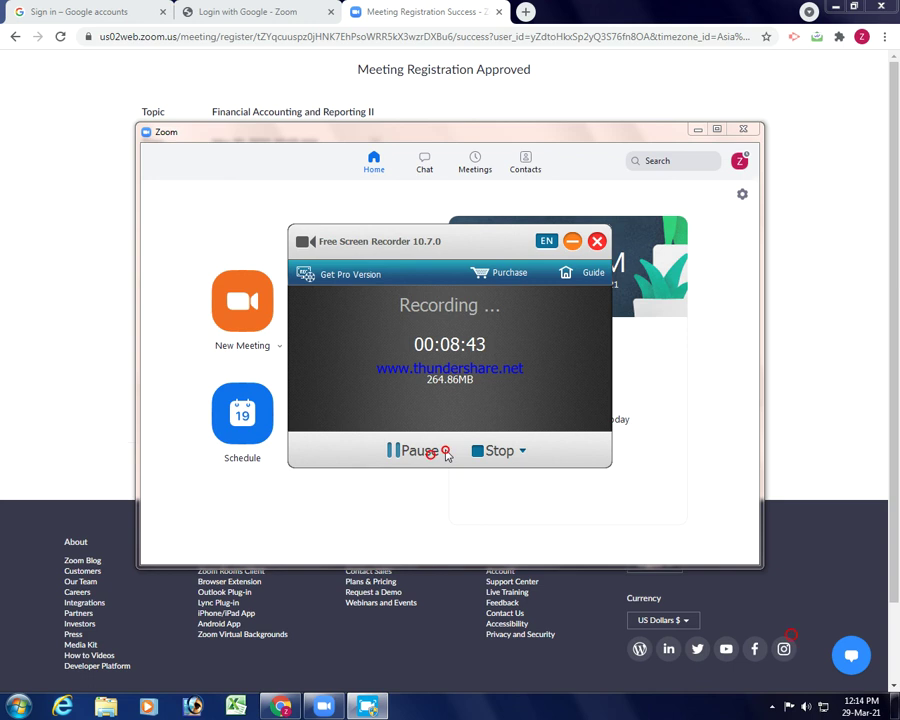
{"action": "left_click", "coordinate": [571, 241]}
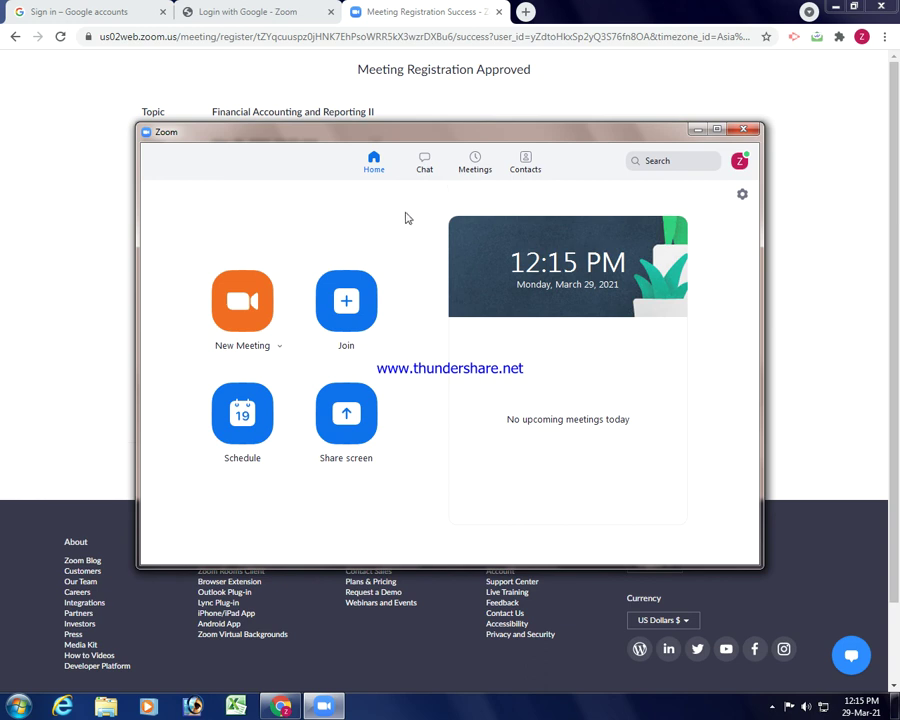
{"action": "left_click", "coordinate": [371, 284]}
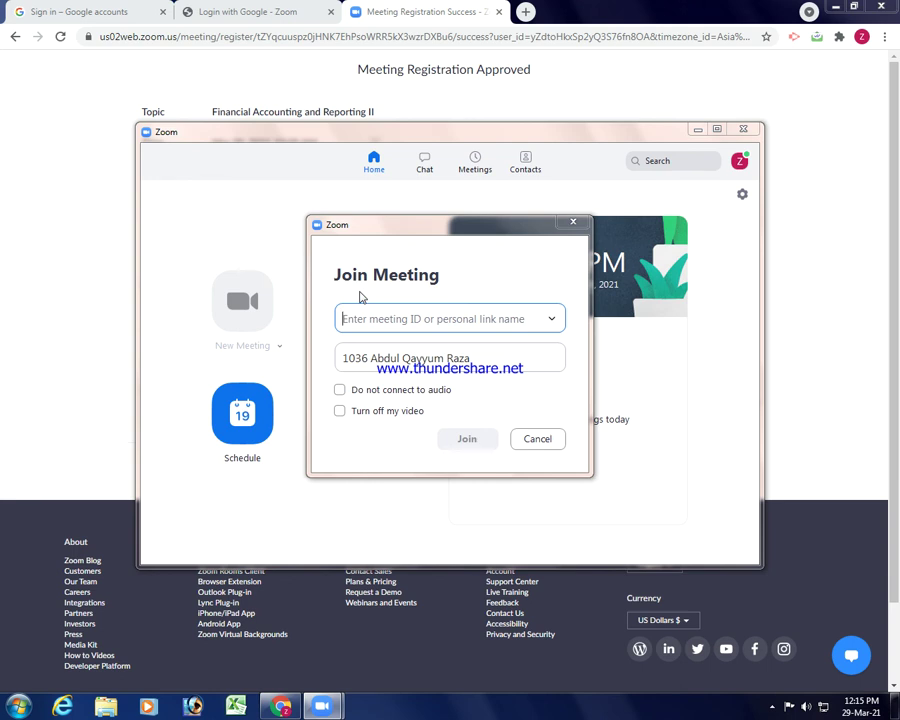
{"action": "type", "text": "827 5"}
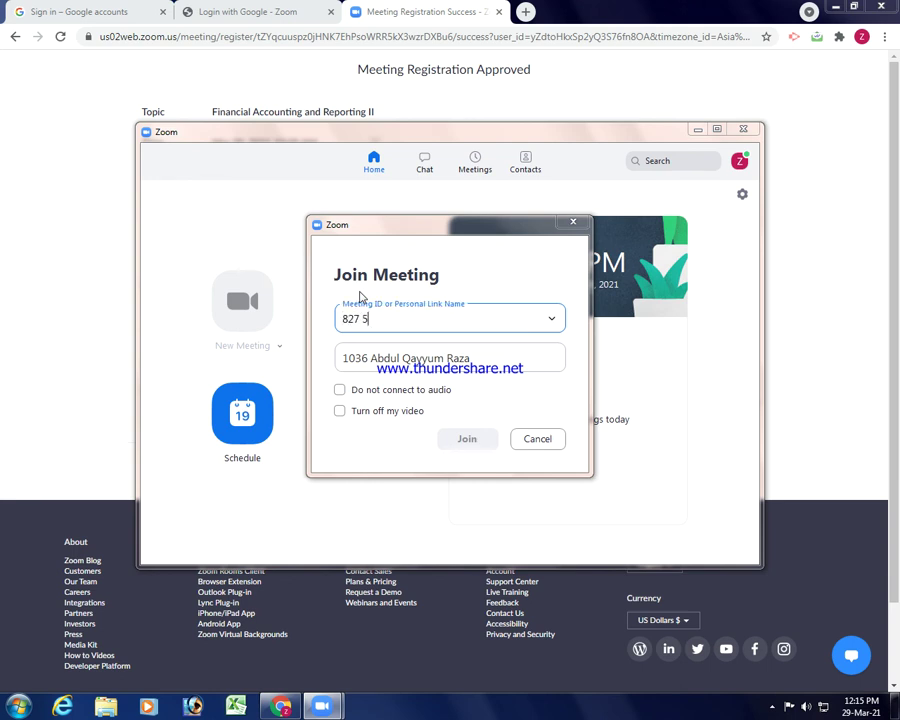
{"action": "type", "text": "24 96966"}
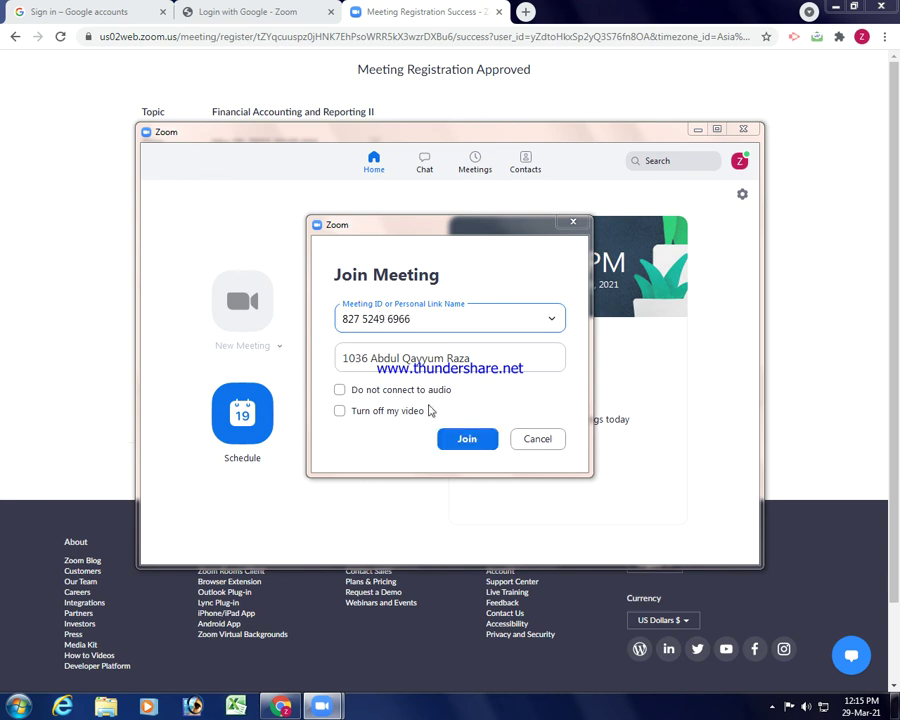
{"action": "left_click", "coordinate": [455, 438]}
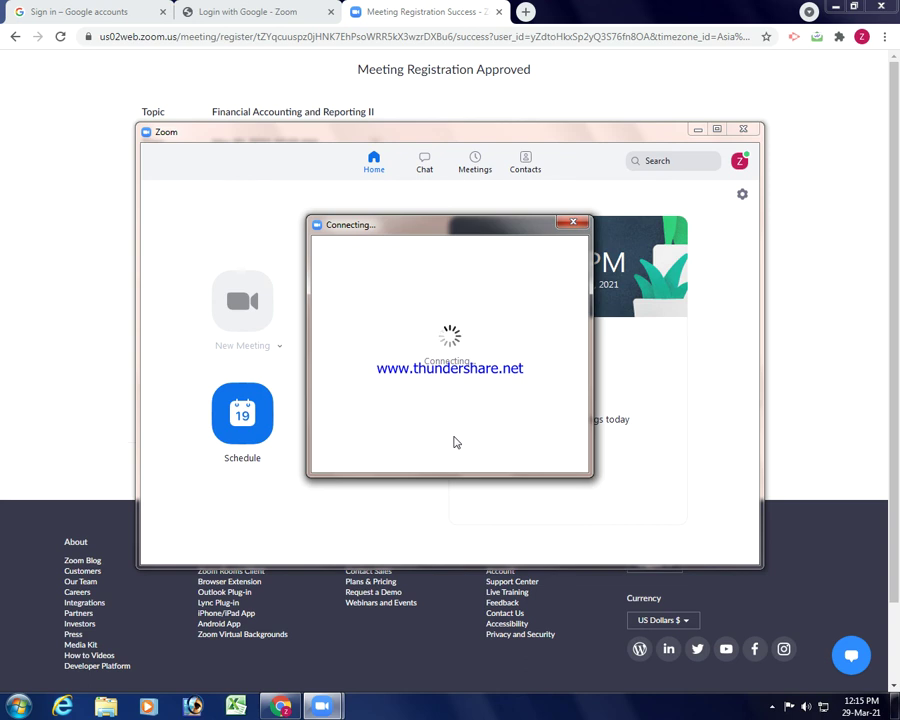
{"action": "type", "text": "*"}
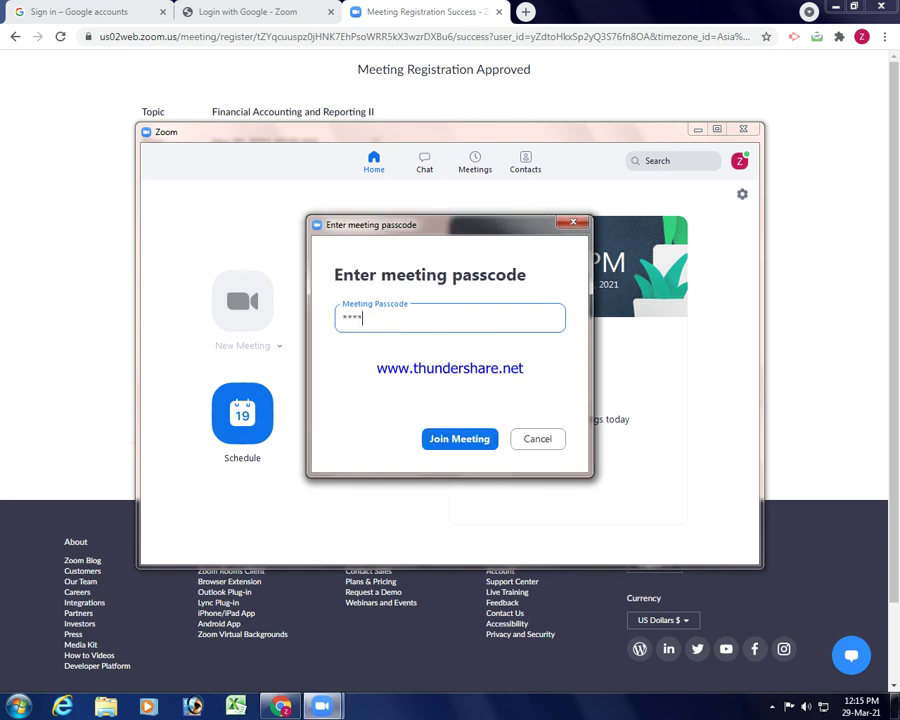
{"action": "type", "text": "***"}
{"action": "key", "text": "Return"}
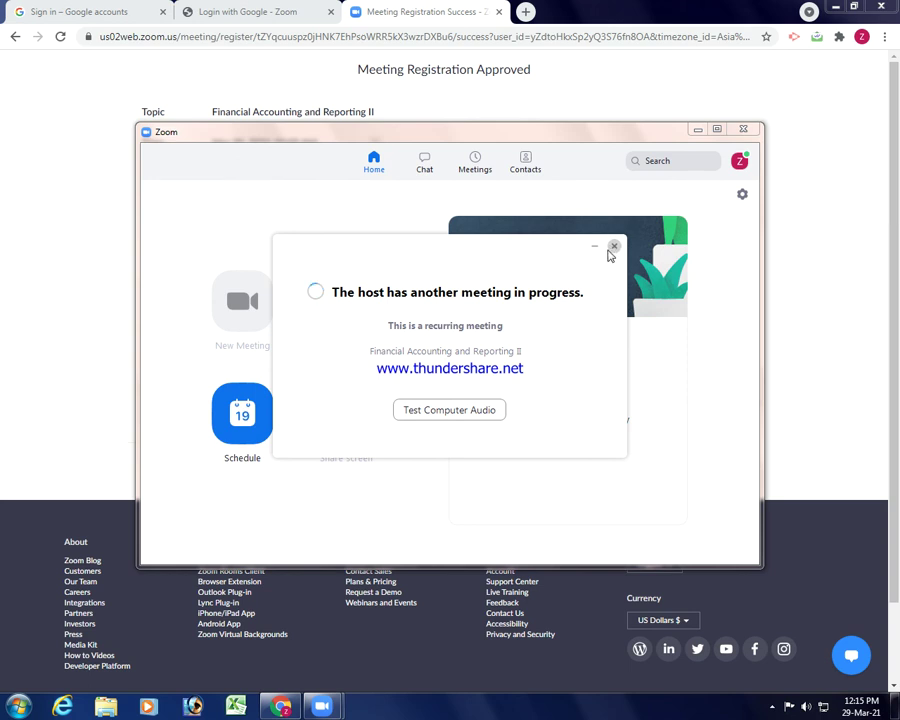
Close the host-busy notice to return to Zoom's Home screen, then bring up the screen recorder.
{"action": "left_click", "coordinate": [613, 248]}
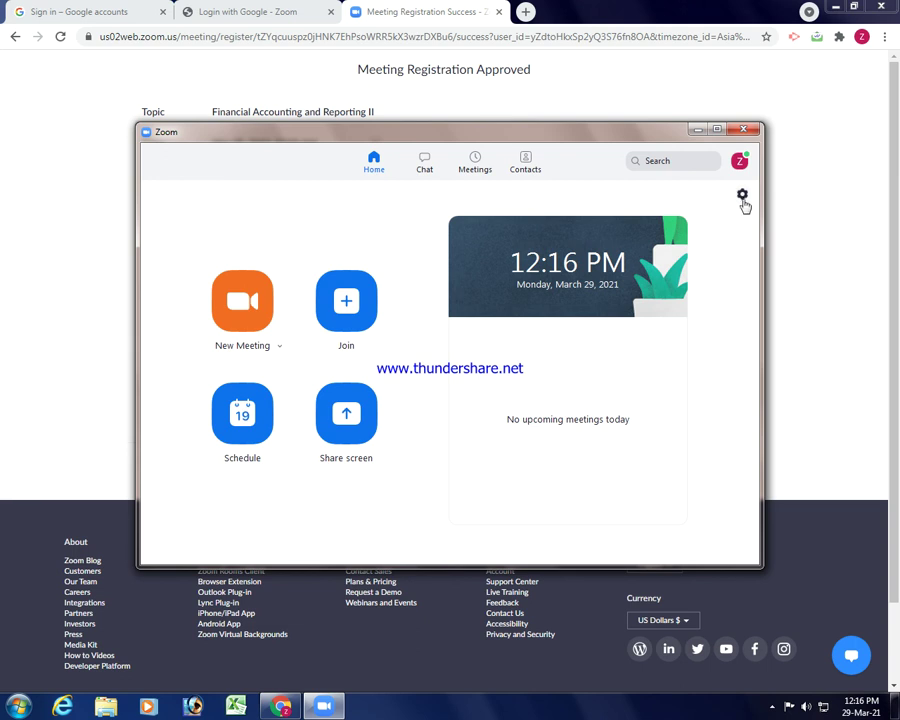
{"action": "left_click", "coordinate": [772, 706]}
{"action": "left_click", "coordinate": [795, 636]}
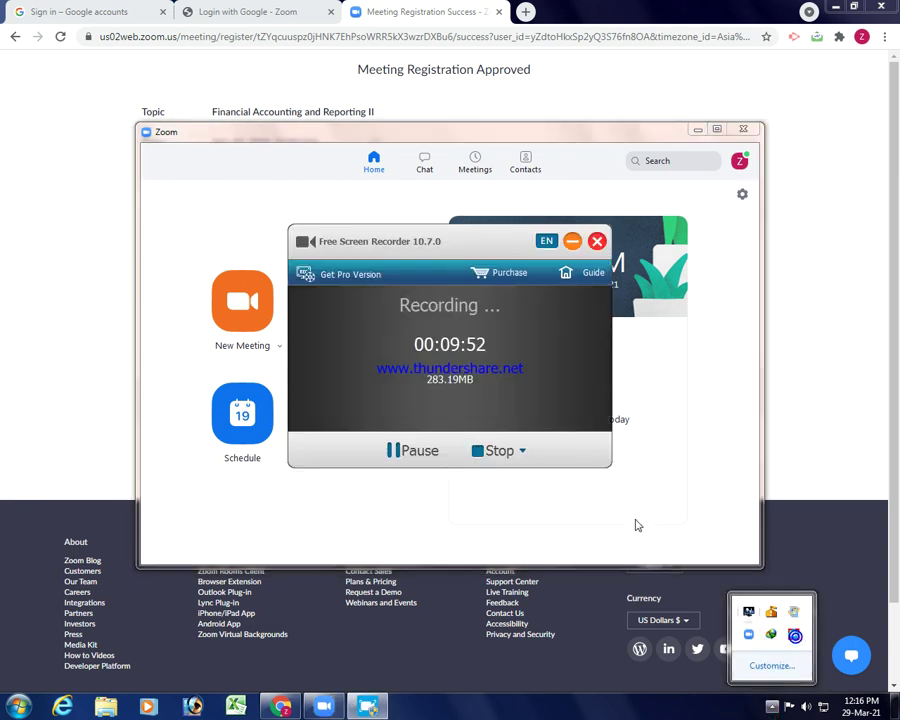